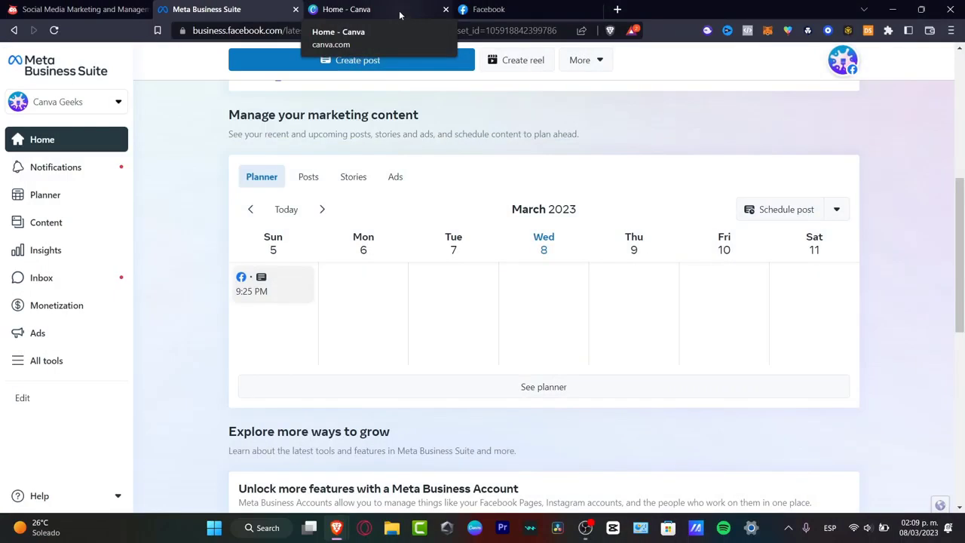
# In the Facebook Page creation form, enter Tech Express as the Page name and choose Education website as the category
pyautogui.click(483, 7)
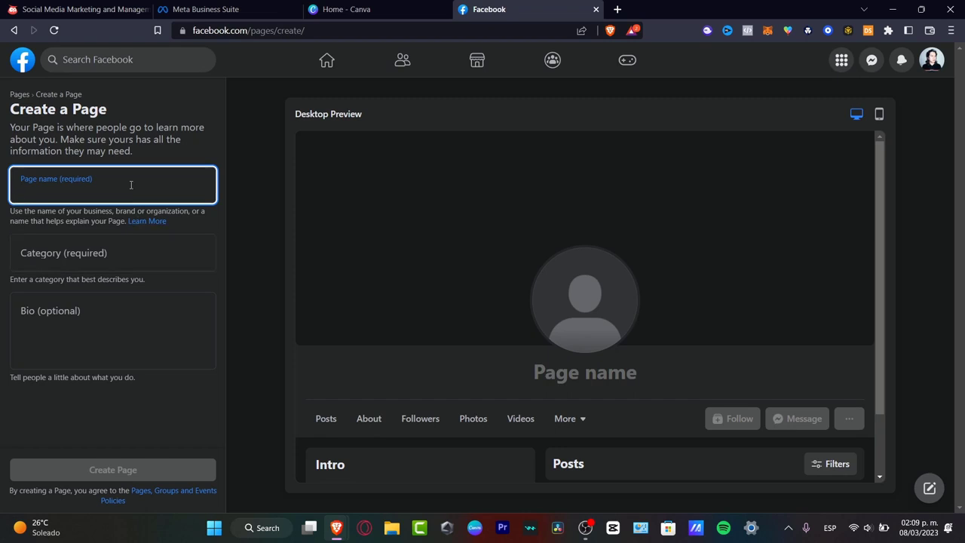
pyautogui.write('Tech E')
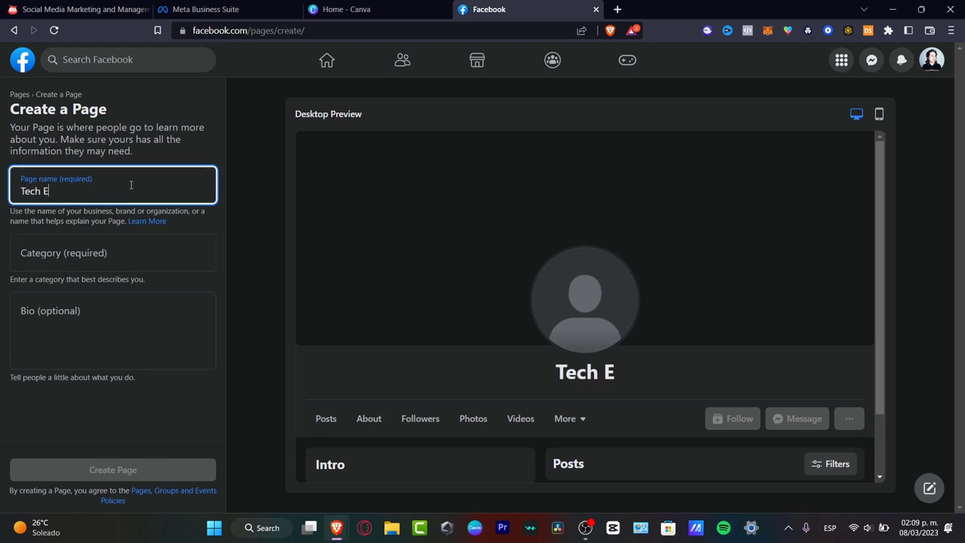
pyautogui.write('xpress')
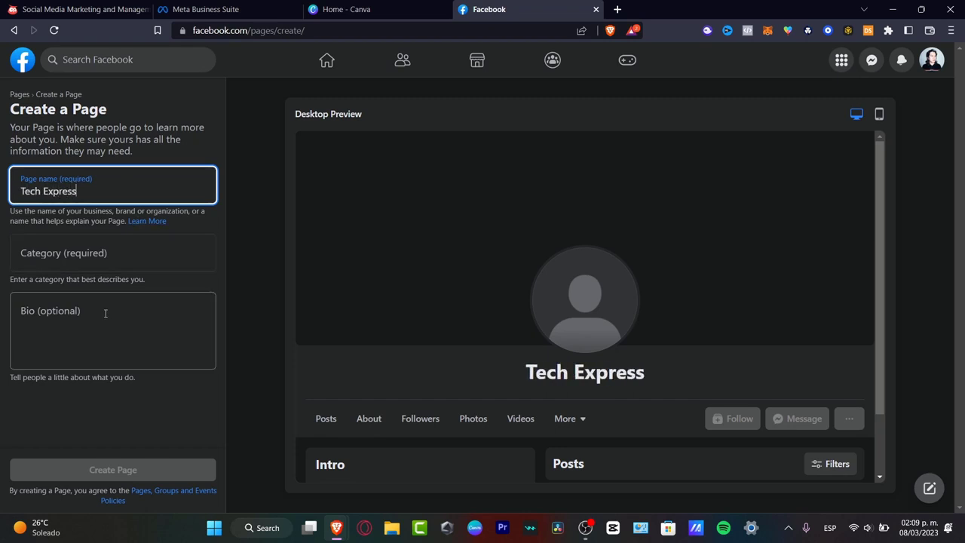
pyautogui.click(121, 264)
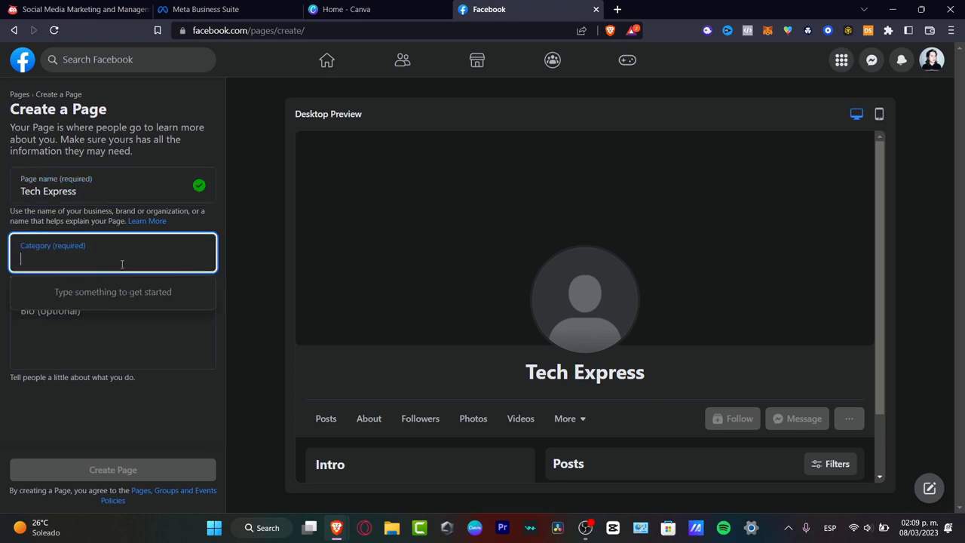
pyautogui.write('Edu')
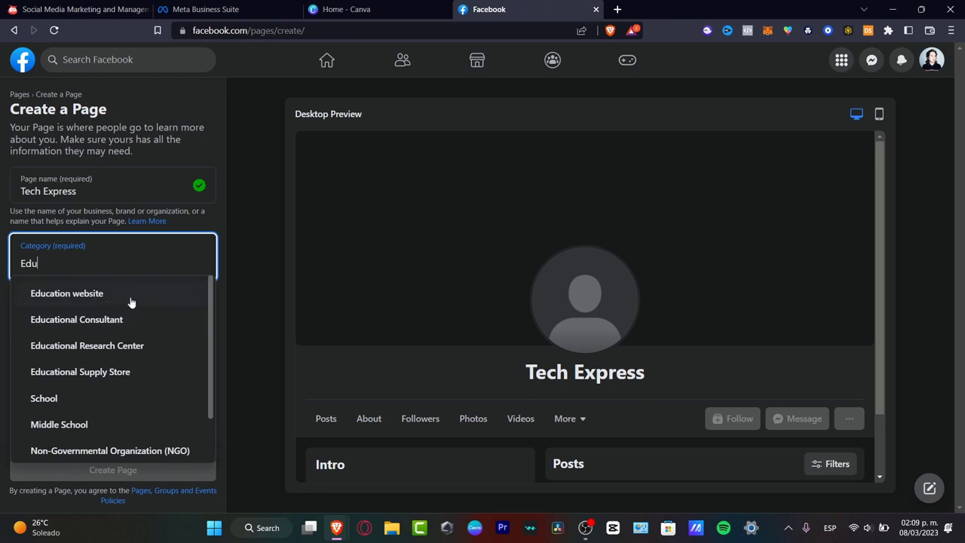
pyautogui.click(129, 299)
# Add the bio "Daily tutorials for your social growth & more." and create the Page
pyautogui.click(175, 312)
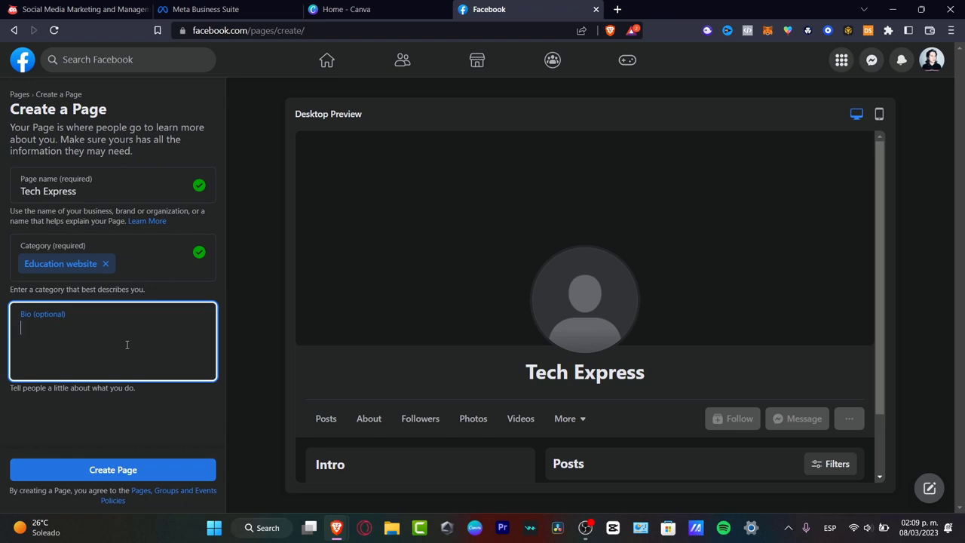
pyautogui.write('Daily tutorials for your social growth & more.')
pyautogui.click(185, 476)
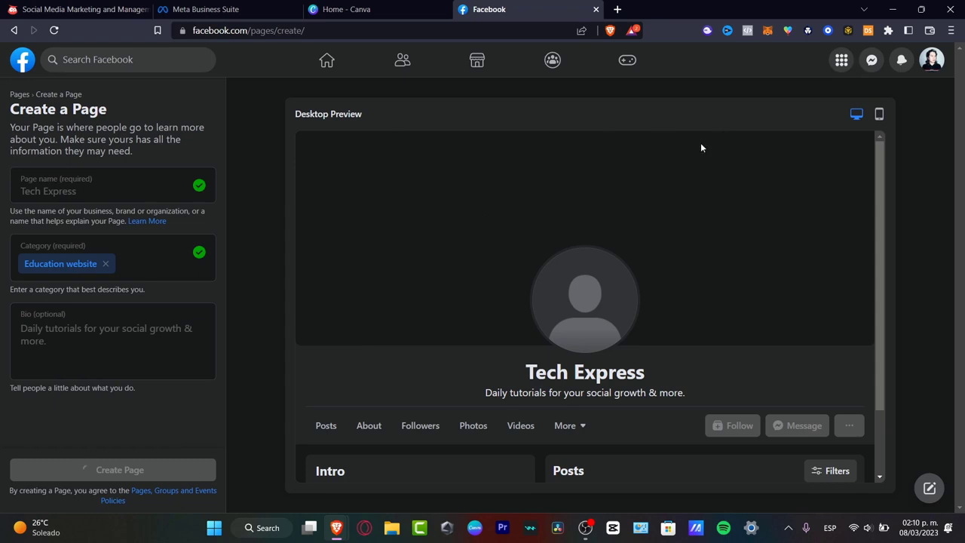
# Look through the optional contact, location and hours fields and continue to the Page customization step without filling them in
pyautogui.click(166, 207)
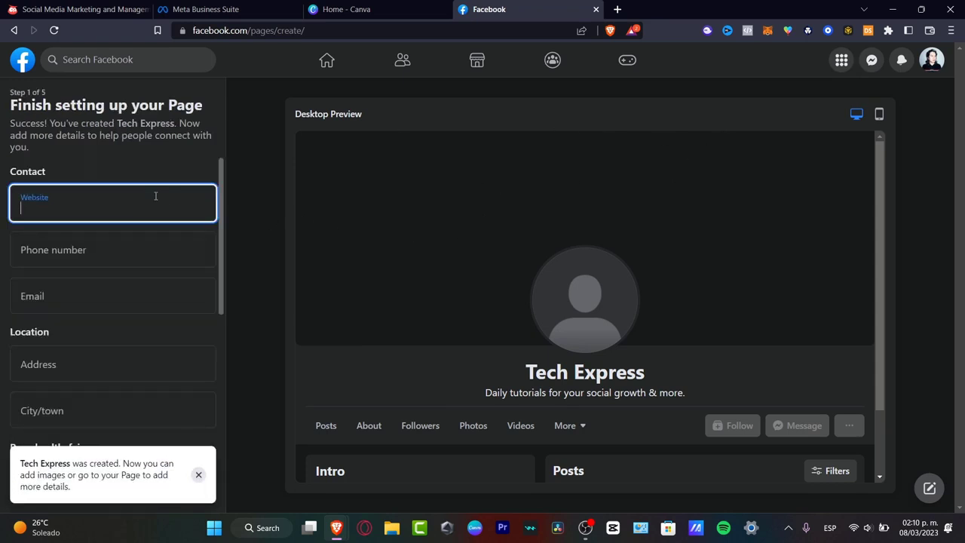
pyautogui.click(134, 248)
pyautogui.scroll(-3, 134, 247)
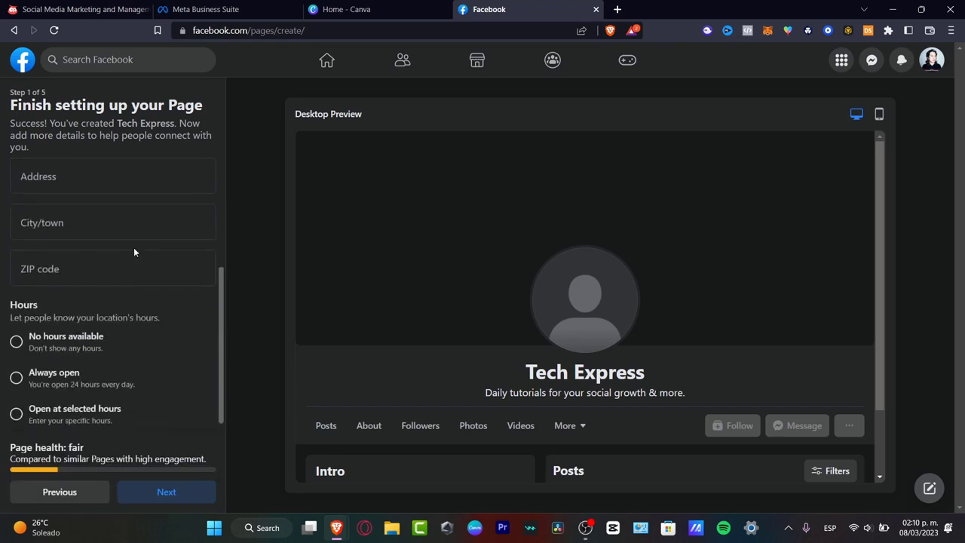
pyautogui.scroll(2, 133, 247)
pyautogui.scroll(-2, 136, 230)
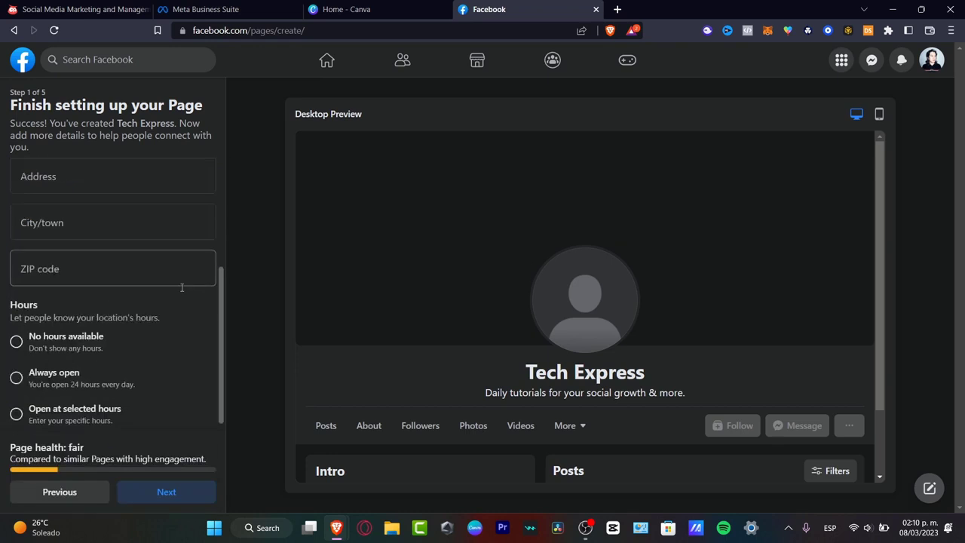
pyautogui.scroll(-1, 181, 294)
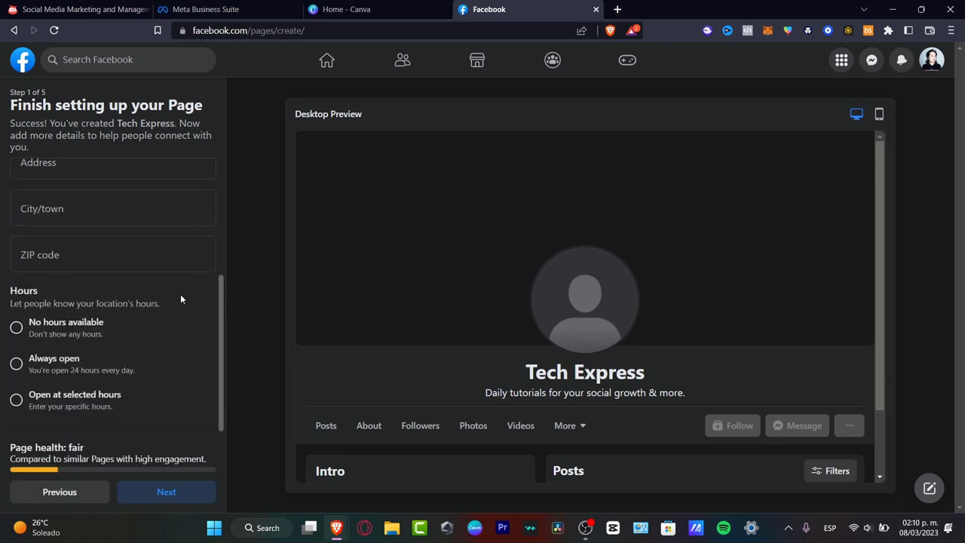
pyautogui.moveTo(92, 453); pyautogui.dragTo(53, 448)
pyautogui.click(161, 490)
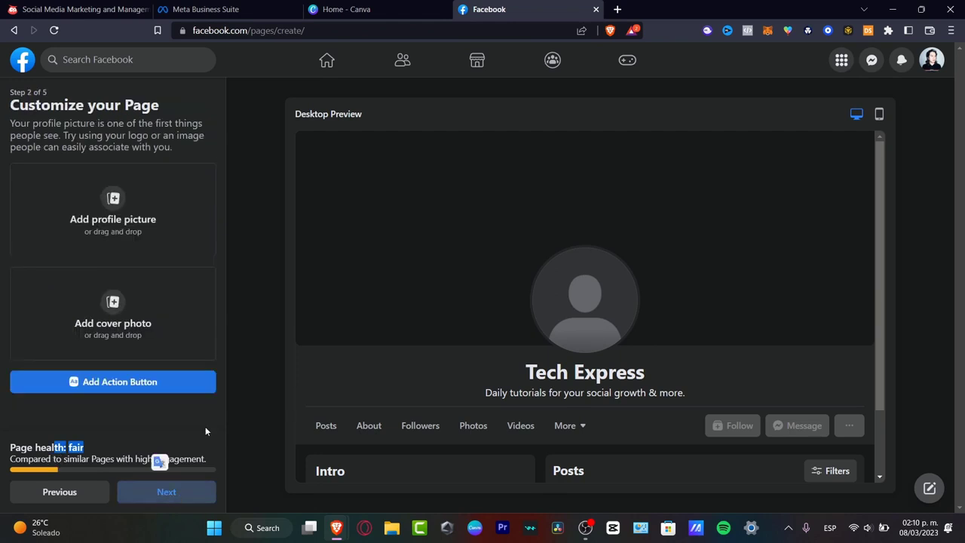
pyautogui.click(131, 196)
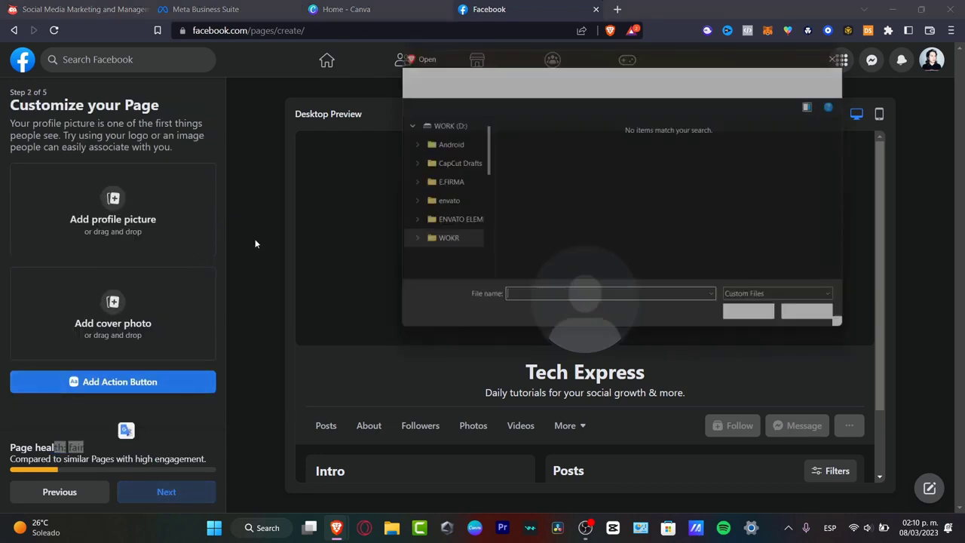
pyautogui.scroll(1, 426, 203)
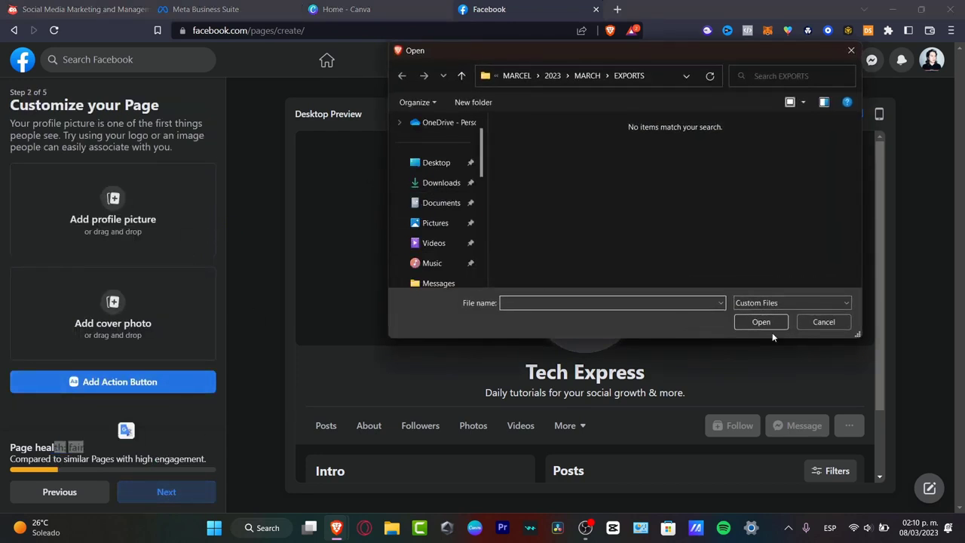
pyautogui.click(821, 323)
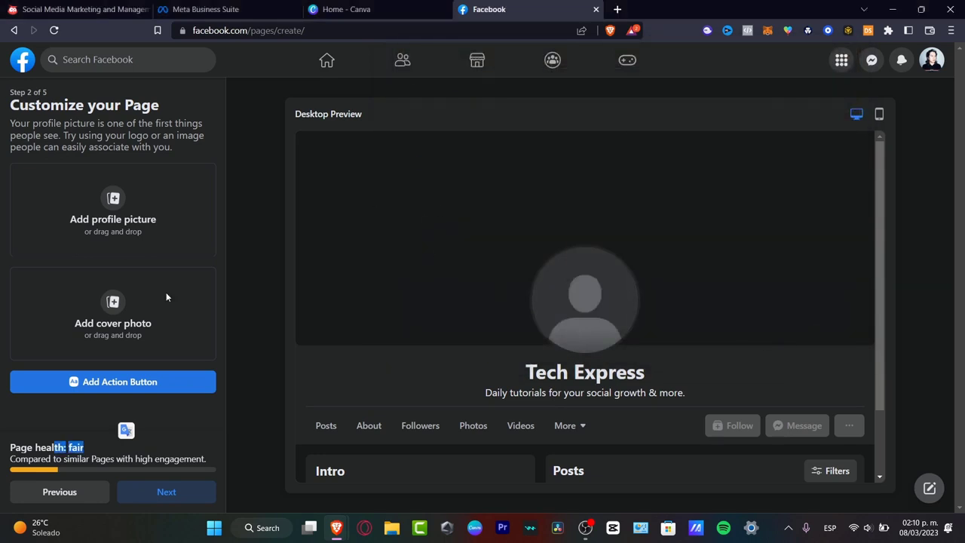
# Go back to the basic Page details and change the Page name to Humans
pyautogui.click(60, 491)
pyautogui.tripleClick(111, 192)
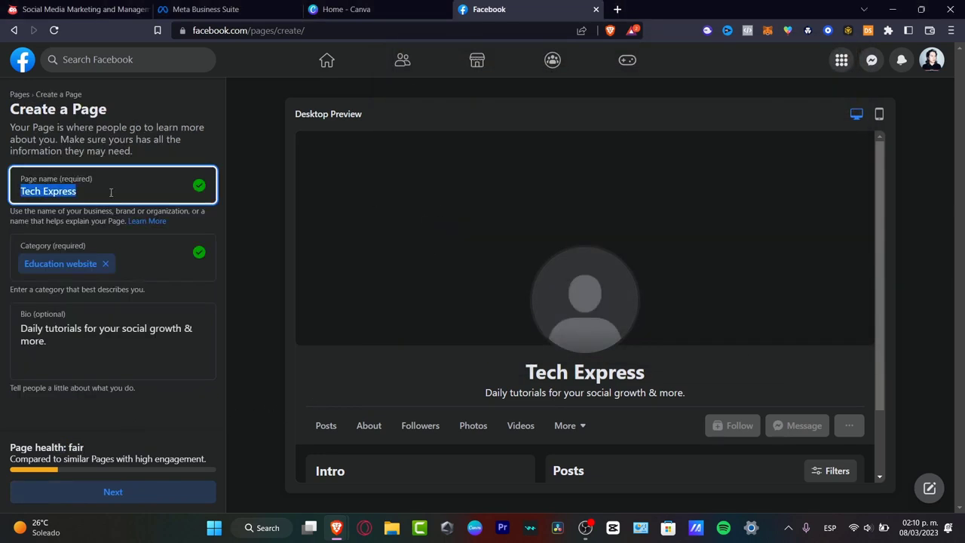
pyautogui.write('Humans')
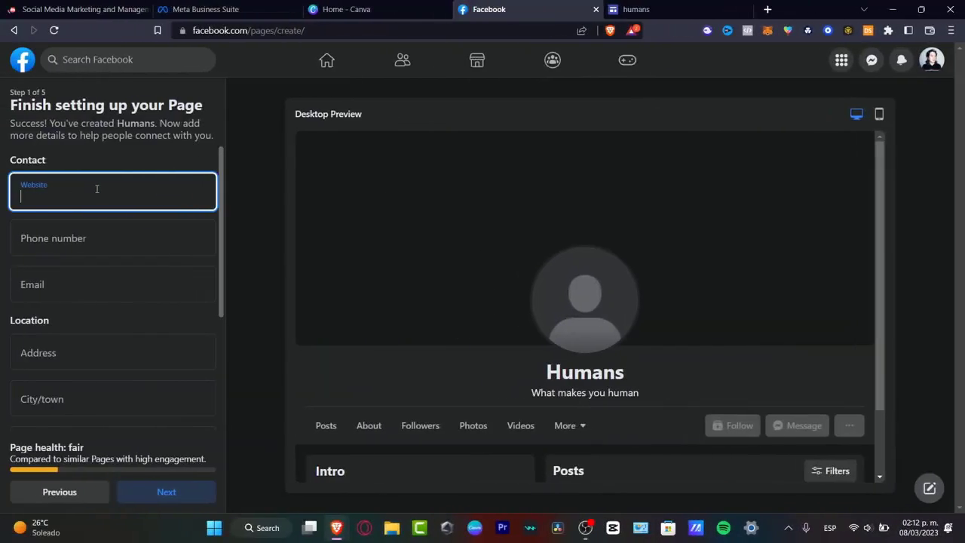
pyautogui.hotkey('ctrl', 'v')
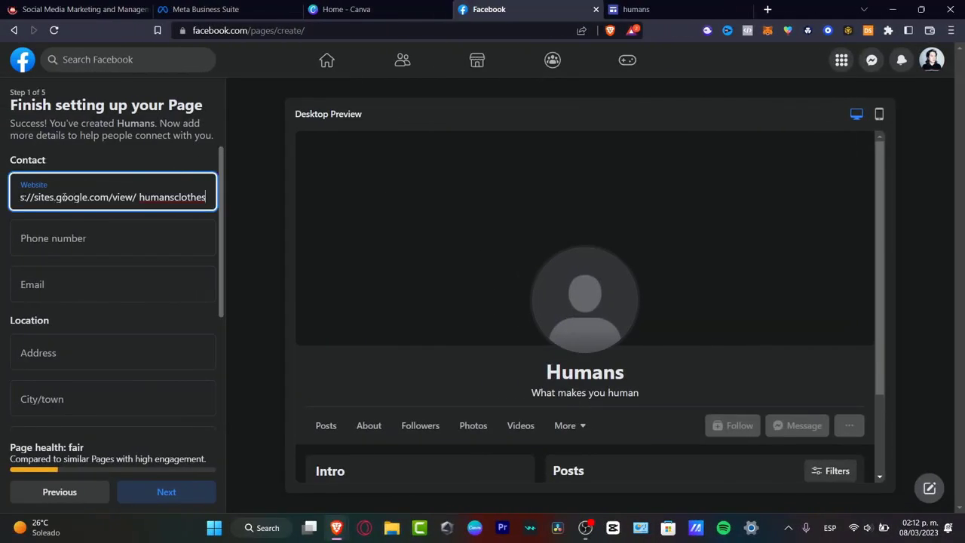
pyautogui.click(662, 5)
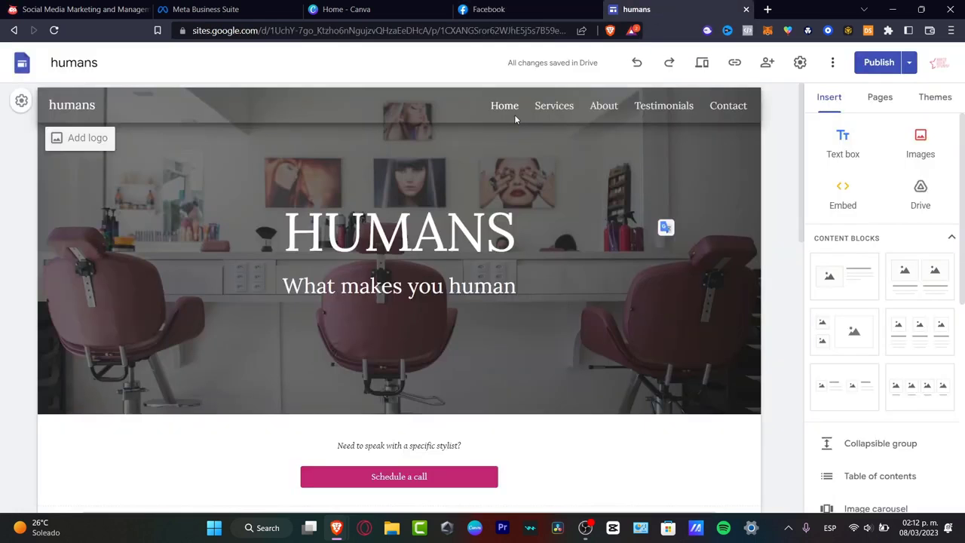
pyautogui.click(513, 6)
pyautogui.scroll(-3, 115, 246)
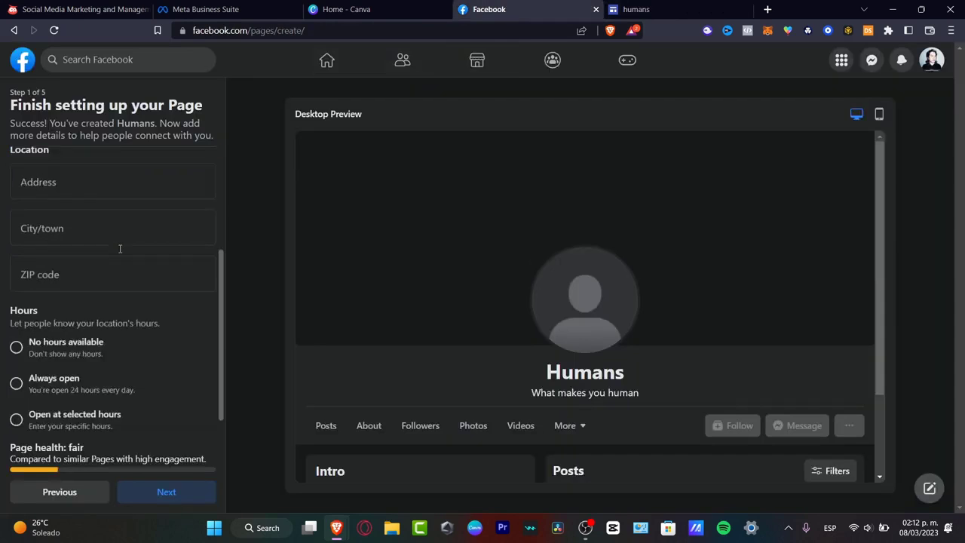
pyautogui.click(184, 491)
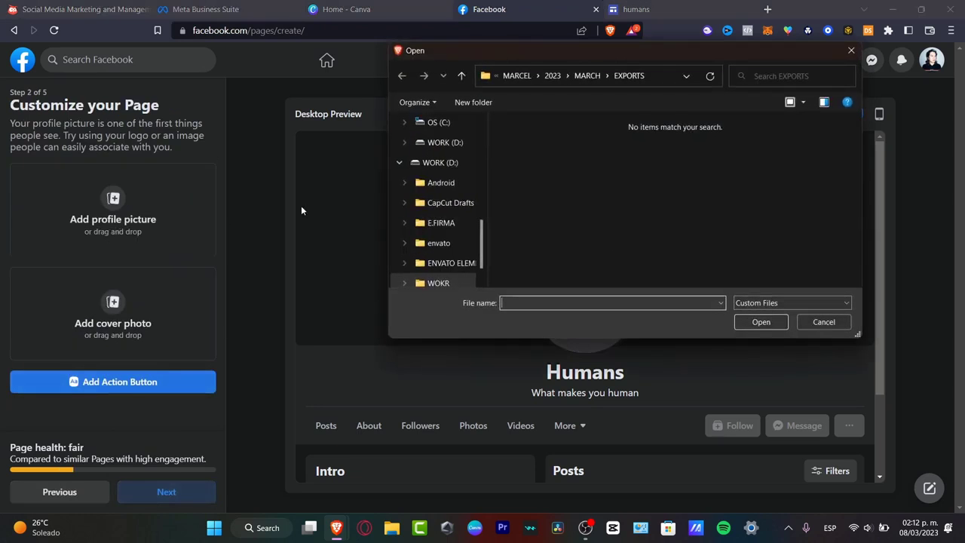
pyautogui.scroll(10, 422, 181)
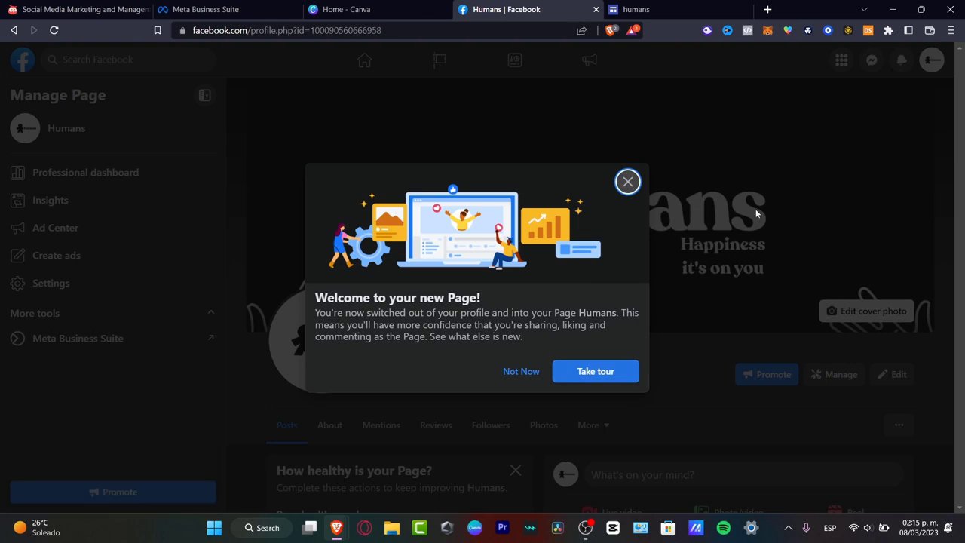
# Start the new Page's welcome tour and close it to get to the Page itself
pyautogui.click(595, 370)
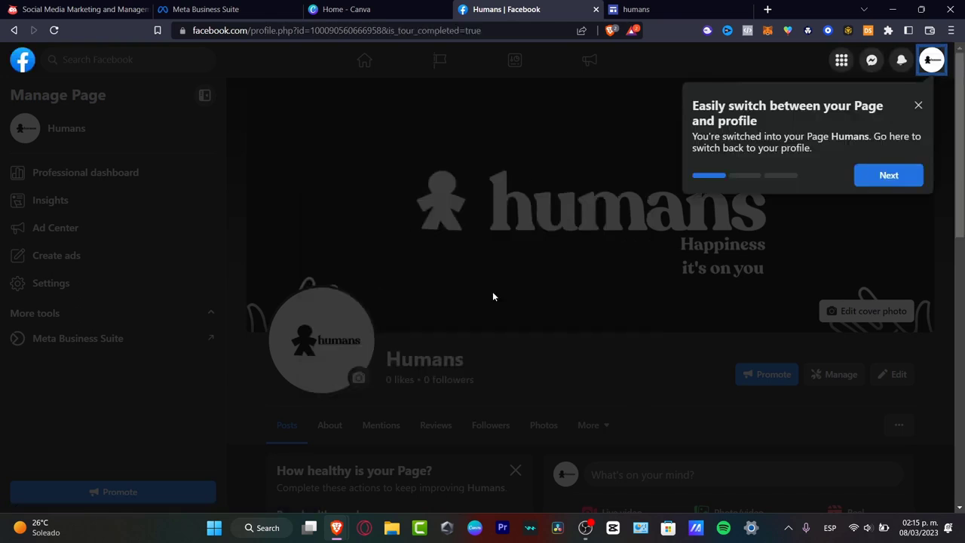
pyautogui.click(915, 109)
pyautogui.scroll(-3, 719, 311)
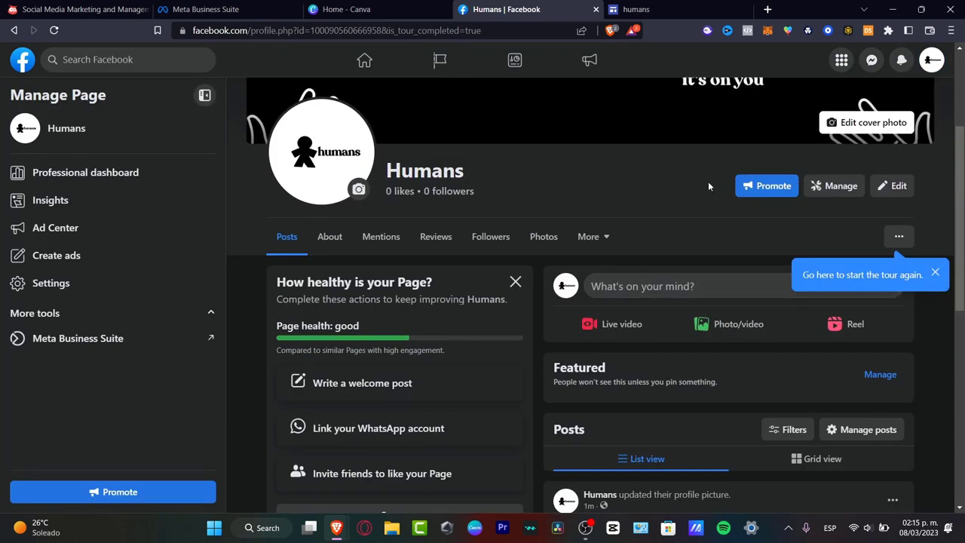
# Check the ad types offered for promoting the Page and return to look over its health, intro and posts sections
pyautogui.click(768, 196)
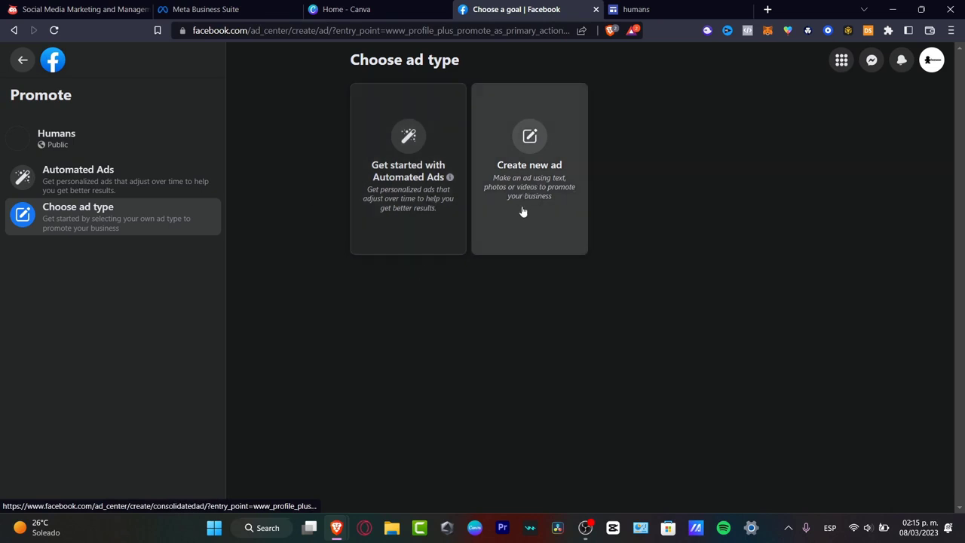
pyautogui.click(21, 63)
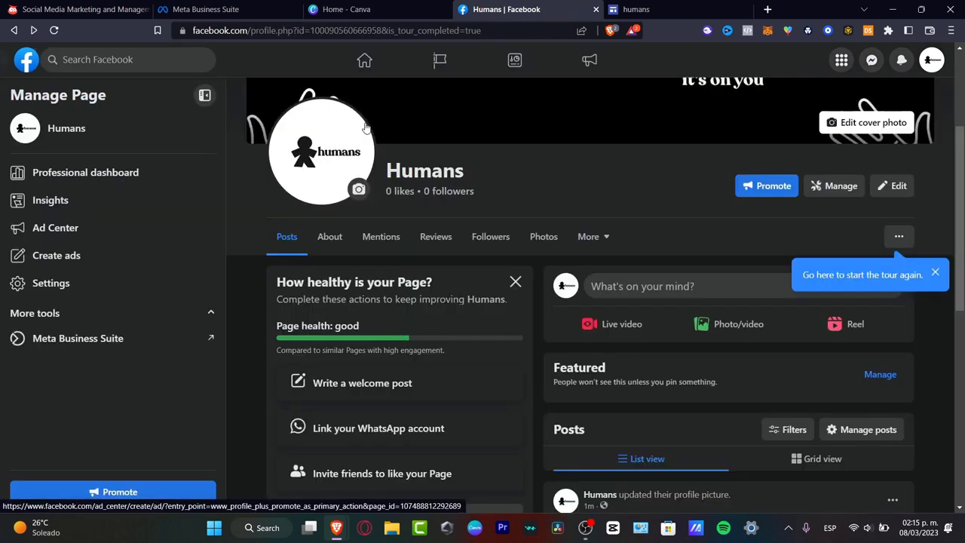
pyautogui.scroll(-1, 744, 210)
pyautogui.scroll(-3, 742, 209)
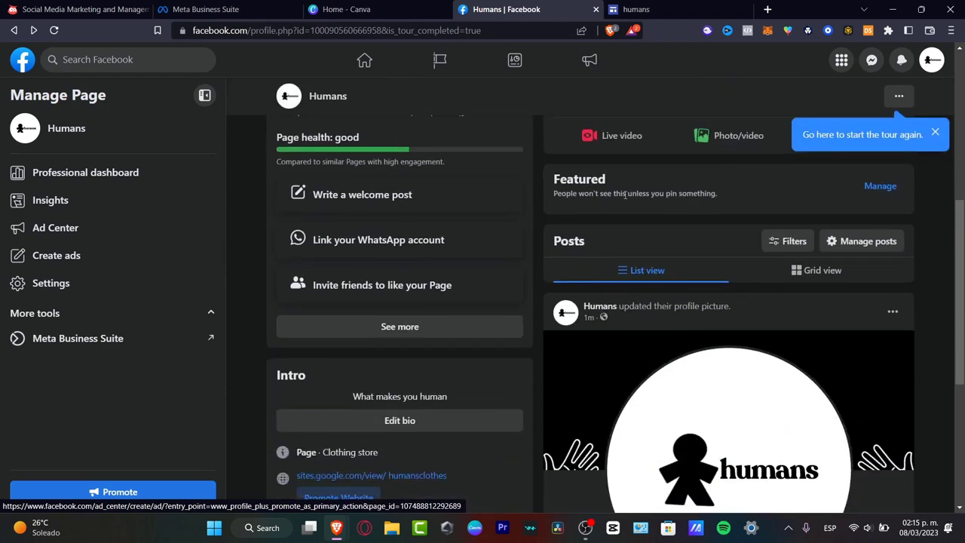
pyautogui.scroll(6, 730, 282)
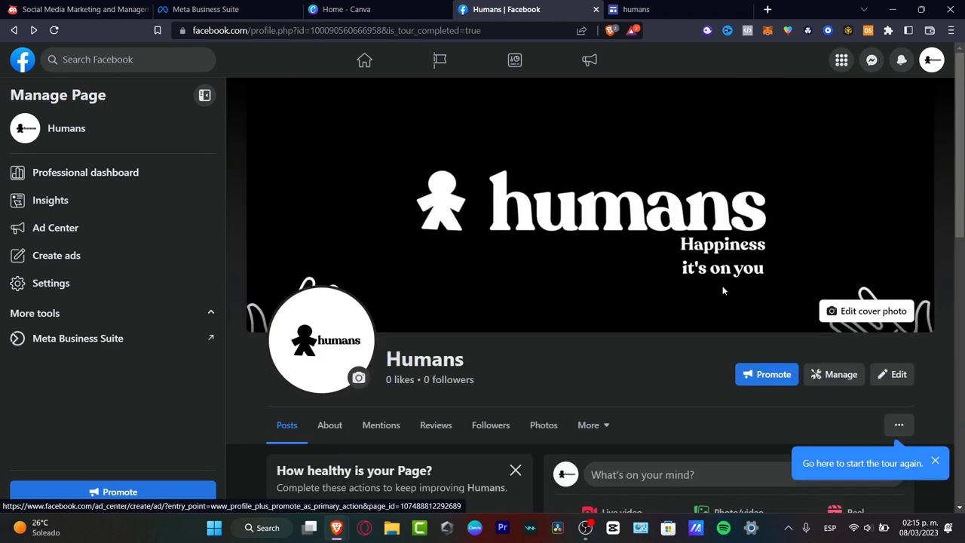
# In the humans Google Sites editor, upload Untitled design (1) from Downloads as the new home page header image
pyautogui.click(636, 9)
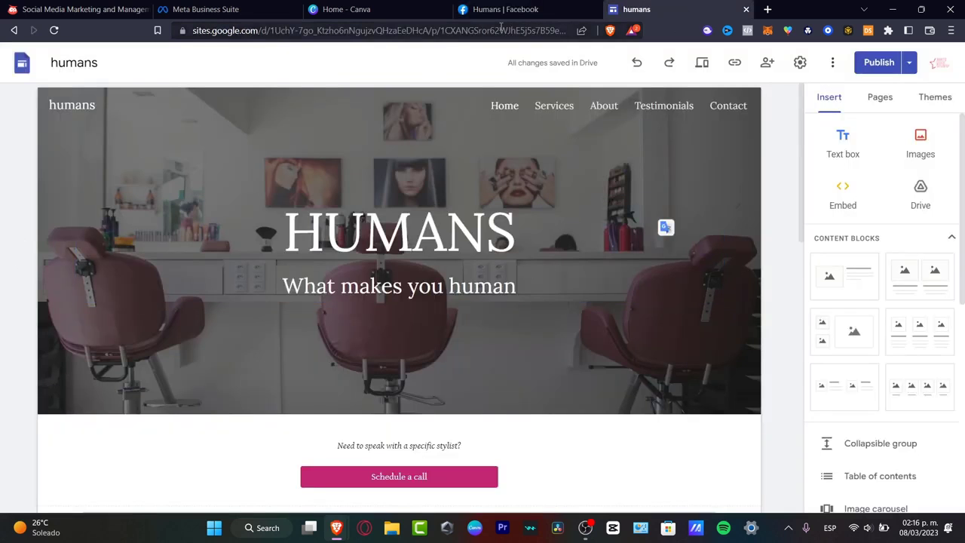
pyautogui.moveTo(736, 322)
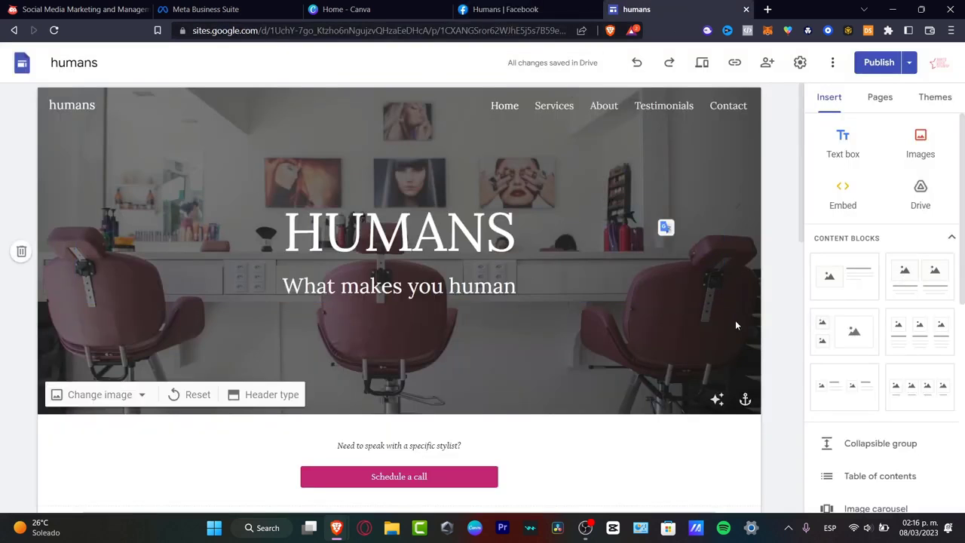
pyautogui.click(92, 399)
pyautogui.click(86, 429)
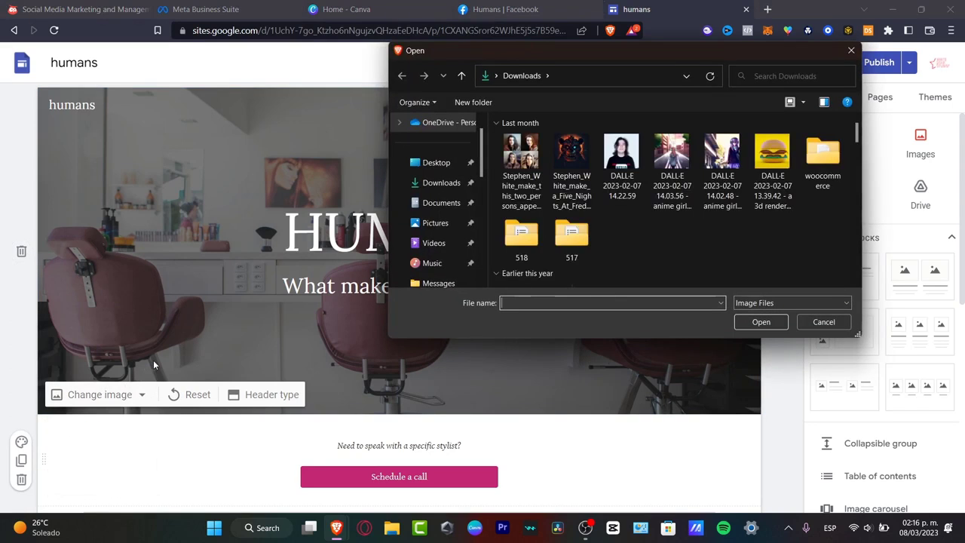
pyautogui.scroll(-3, 722, 173)
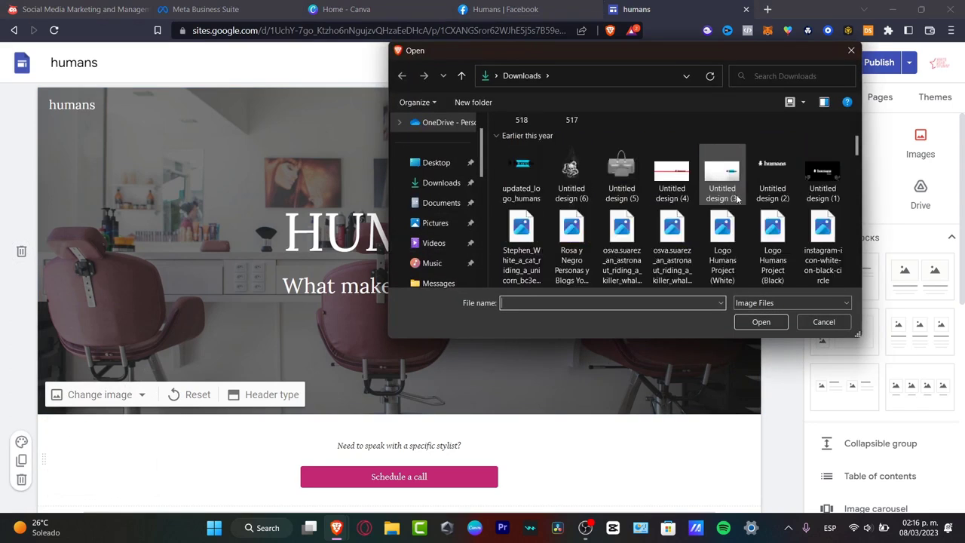
pyautogui.click(822, 177)
pyautogui.click(762, 323)
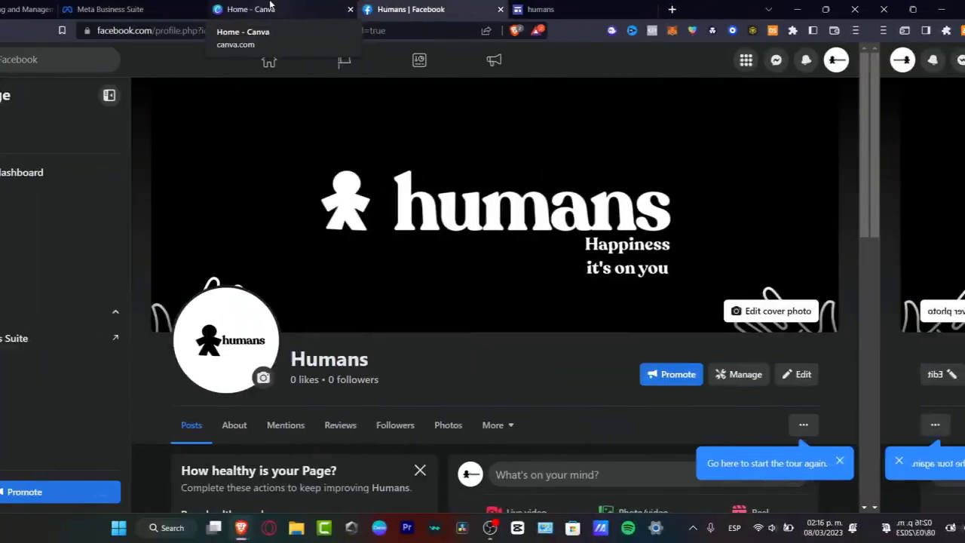
# Switch to Meta Business Suite and reload its home page
pyautogui.click(267, 8)
pyautogui.click(139, 8)
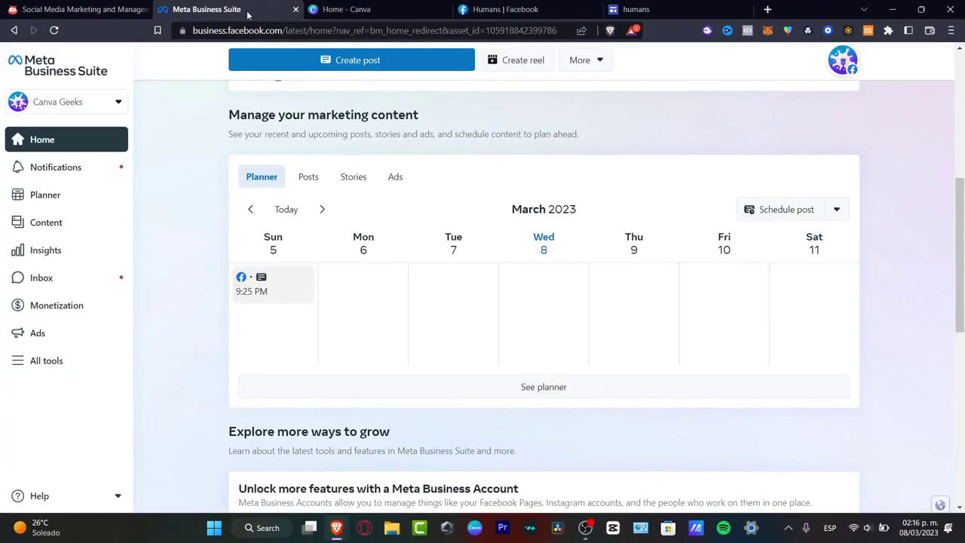
pyautogui.click(53, 29)
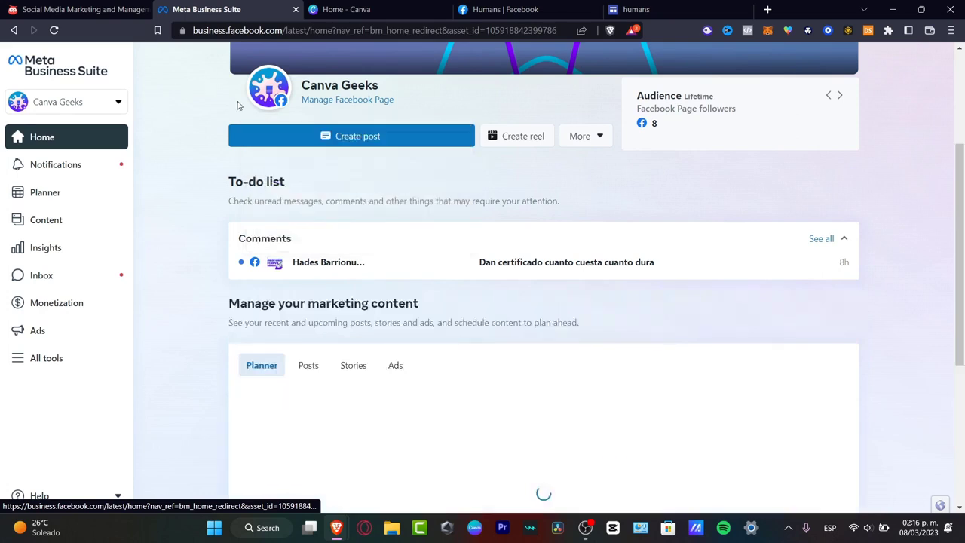
# Switch the active account from Canva Geeks to the Humans Facebook Page
pyautogui.click(108, 104)
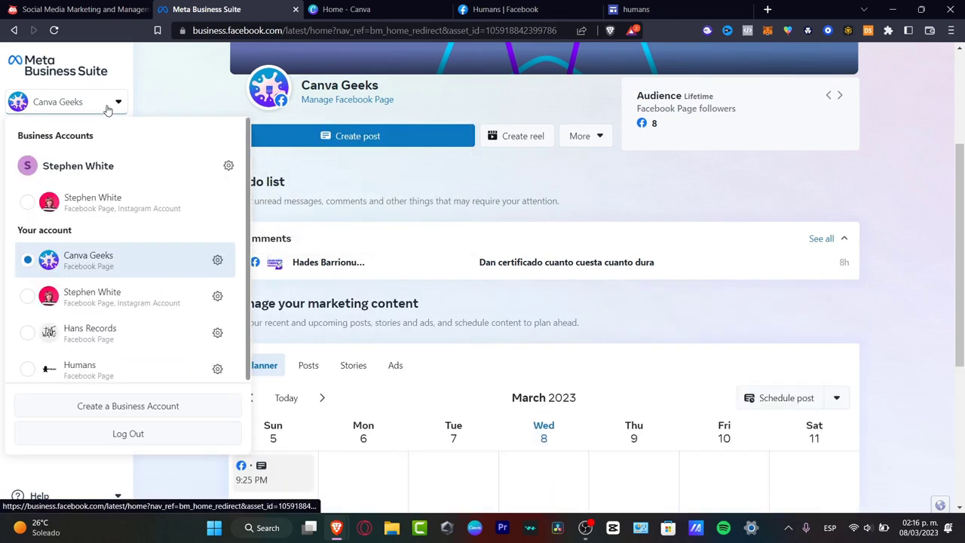
pyautogui.click(74, 369)
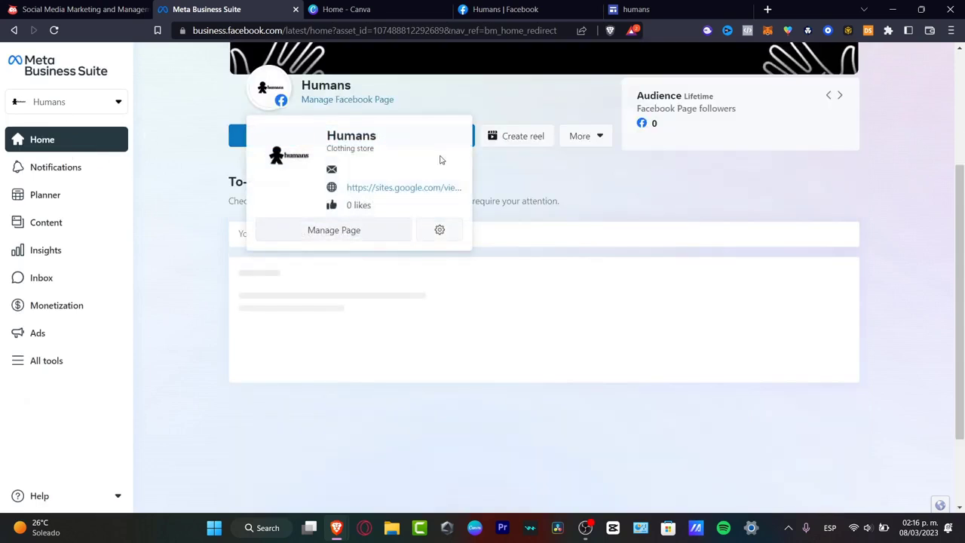
pyautogui.scroll(3, 607, 213)
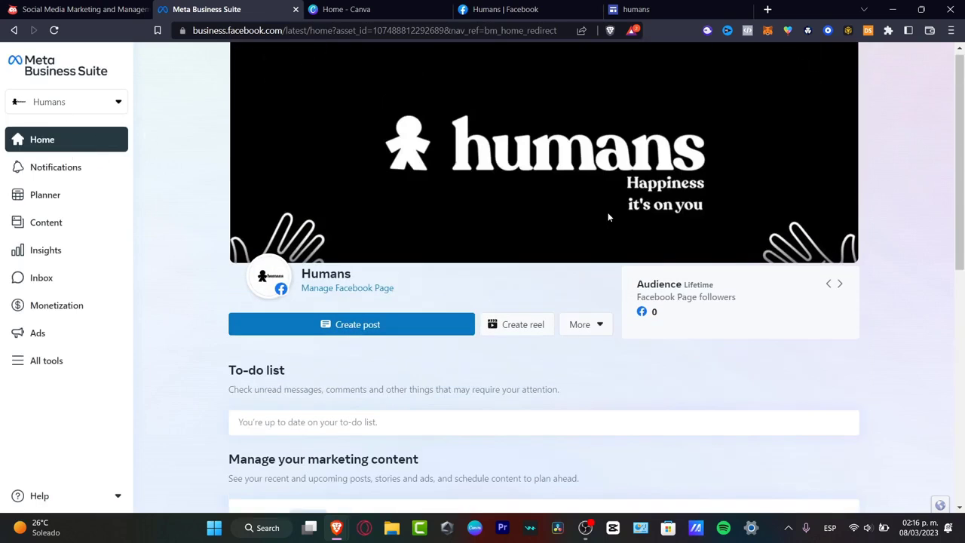
# Look over the Humans Page's posts, planner, stories and ads, plus the suggestions for growing the business
pyautogui.scroll(-5, 607, 214)
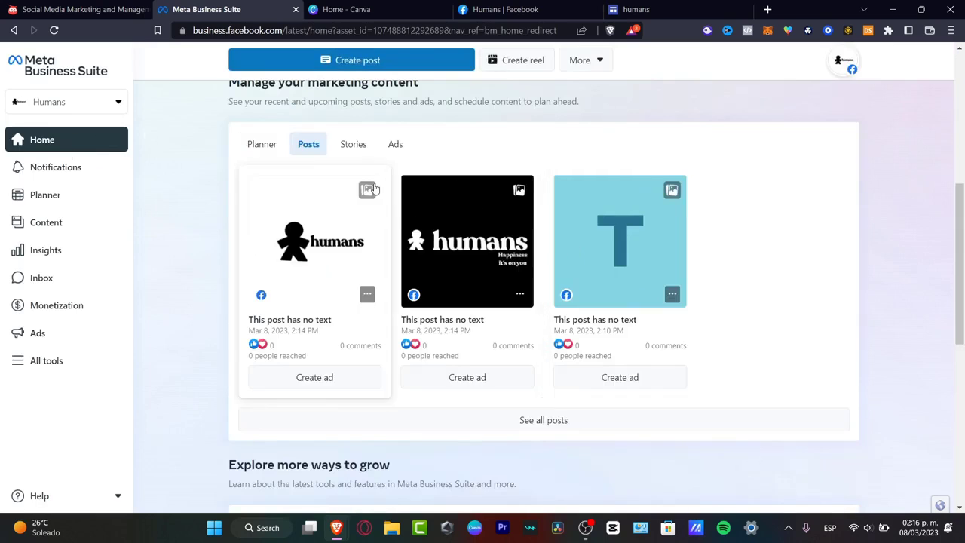
pyautogui.click(260, 150)
pyautogui.click(355, 147)
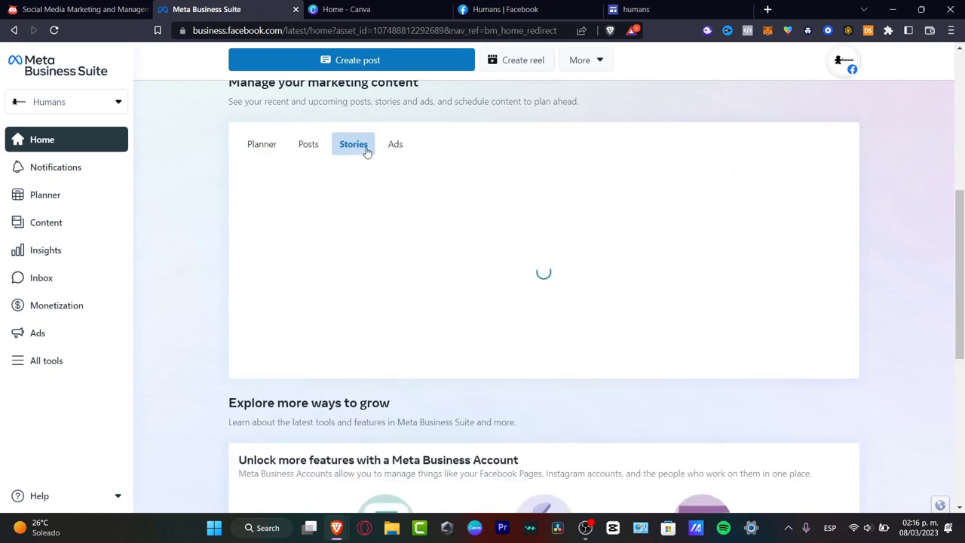
pyautogui.click(396, 150)
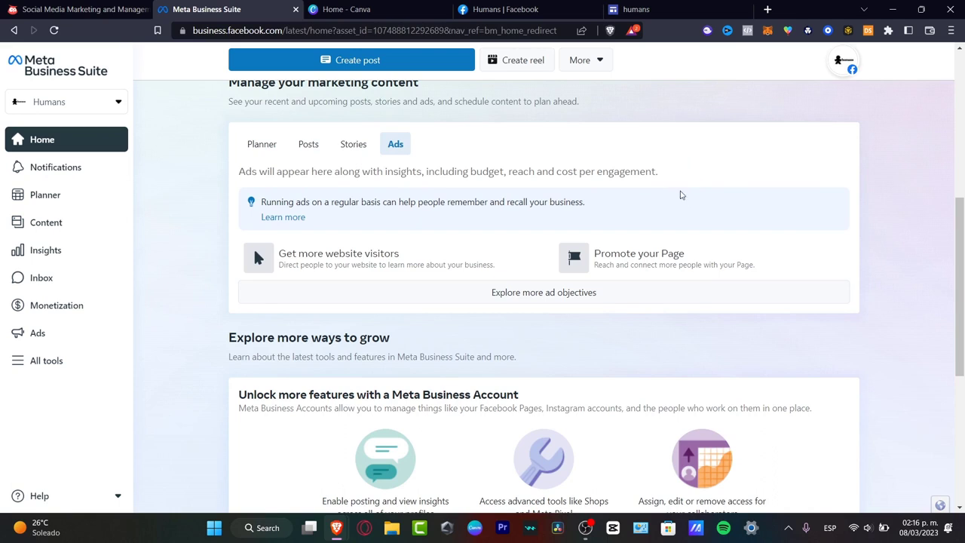
pyautogui.scroll(-3, 686, 197)
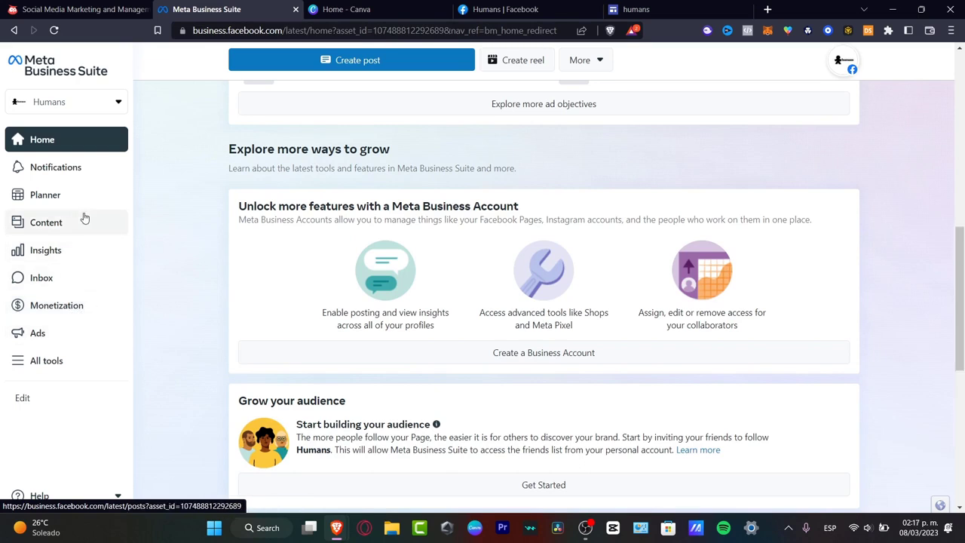
pyautogui.scroll(10, 594, 215)
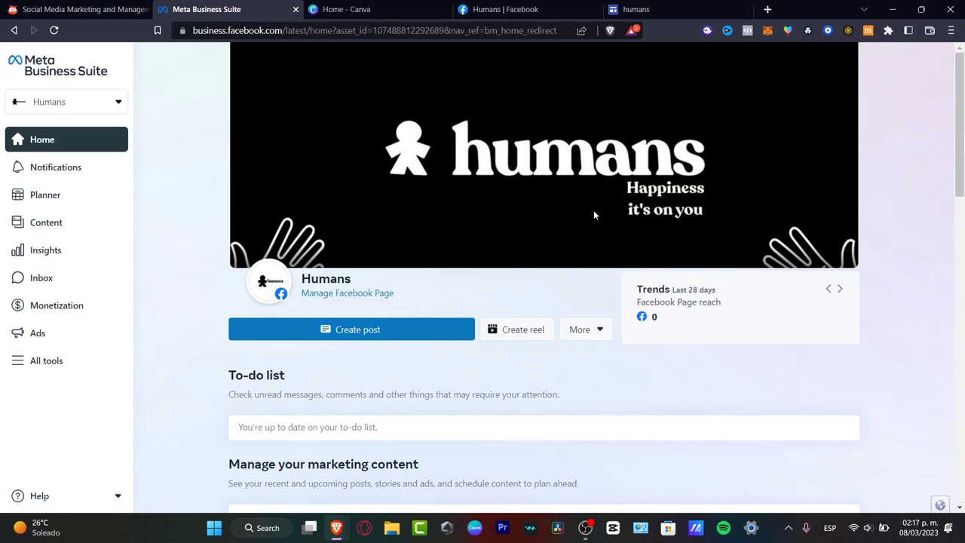
# Start a new post for the Humans Page, postpone the introductory tour and look over the composer's options
pyautogui.click(372, 335)
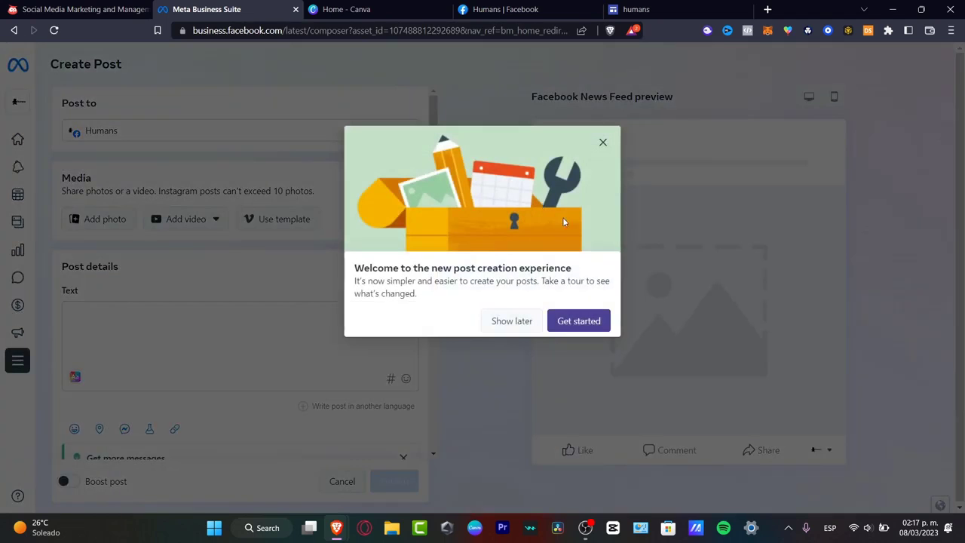
pyautogui.click(520, 321)
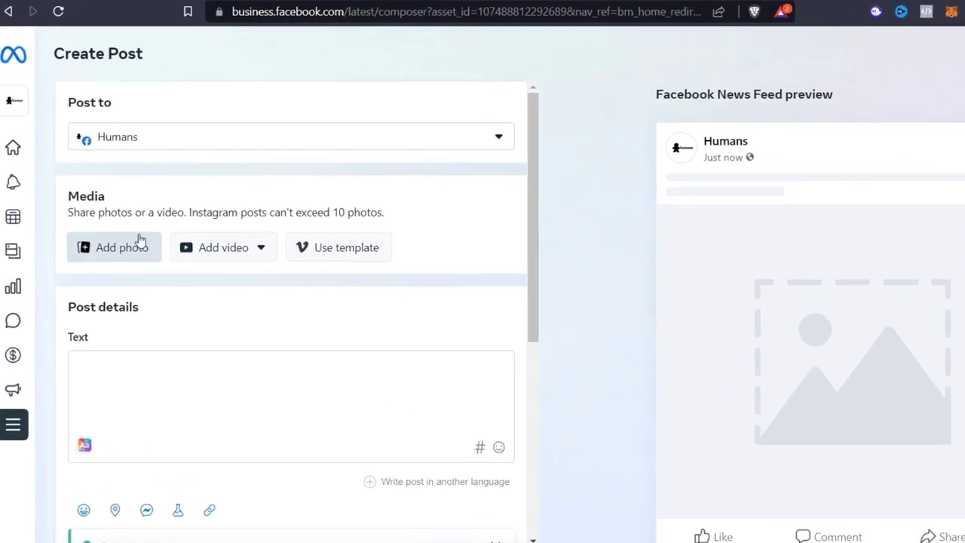
pyautogui.scroll(-3, 171, 328)
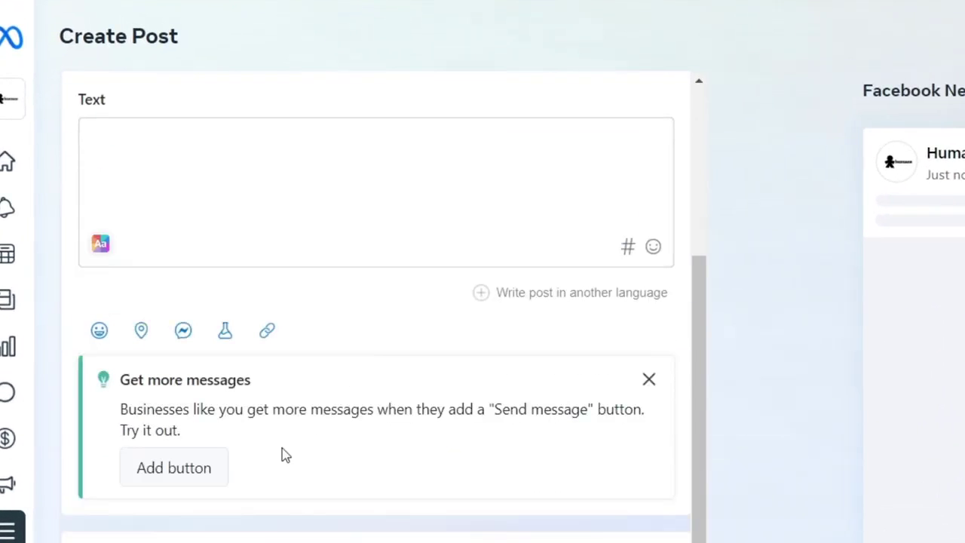
pyautogui.scroll(-3, 376, 301)
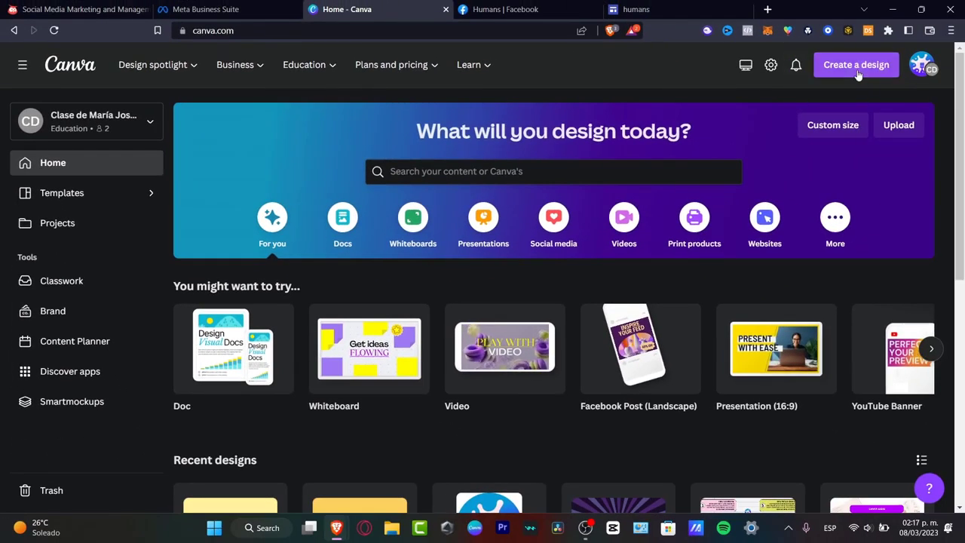
pyautogui.click(855, 69)
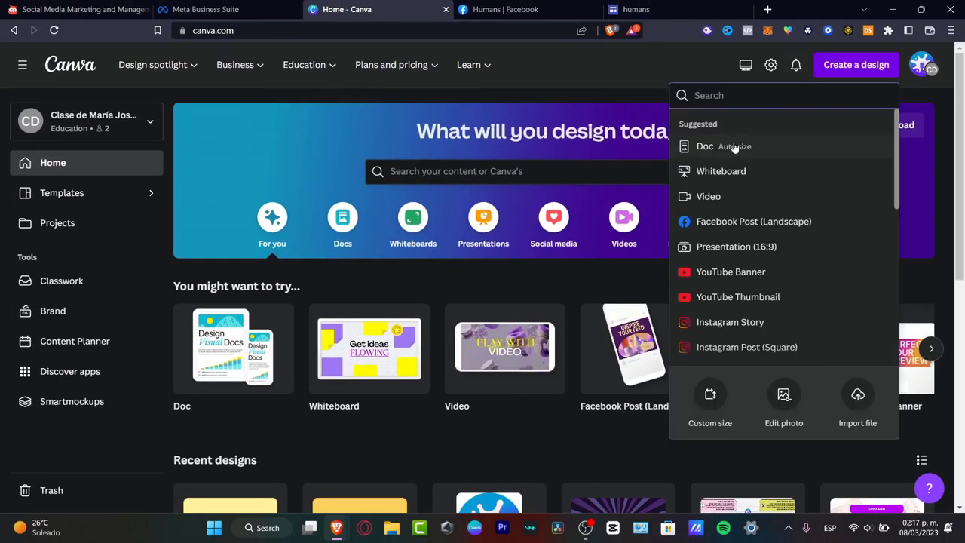
pyautogui.click(762, 221)
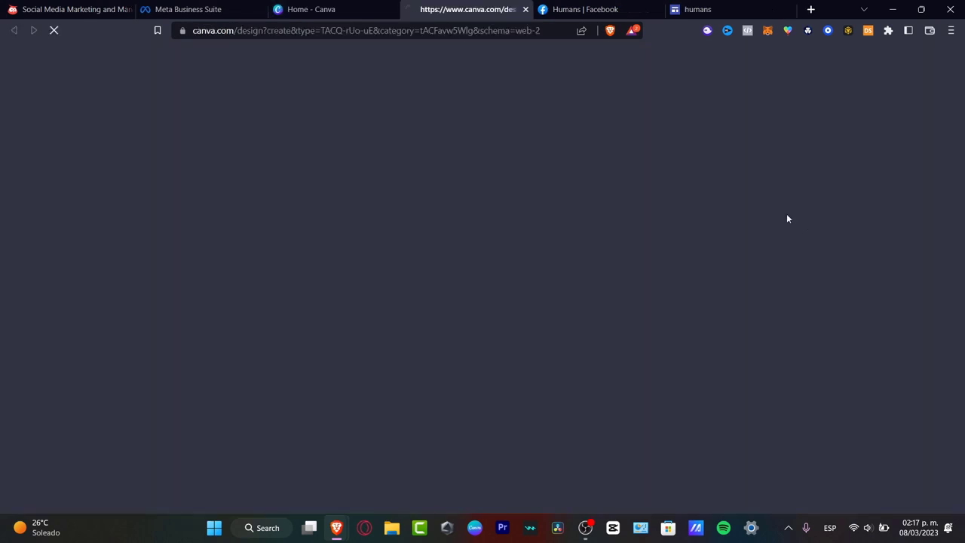
pyautogui.click(317, 9)
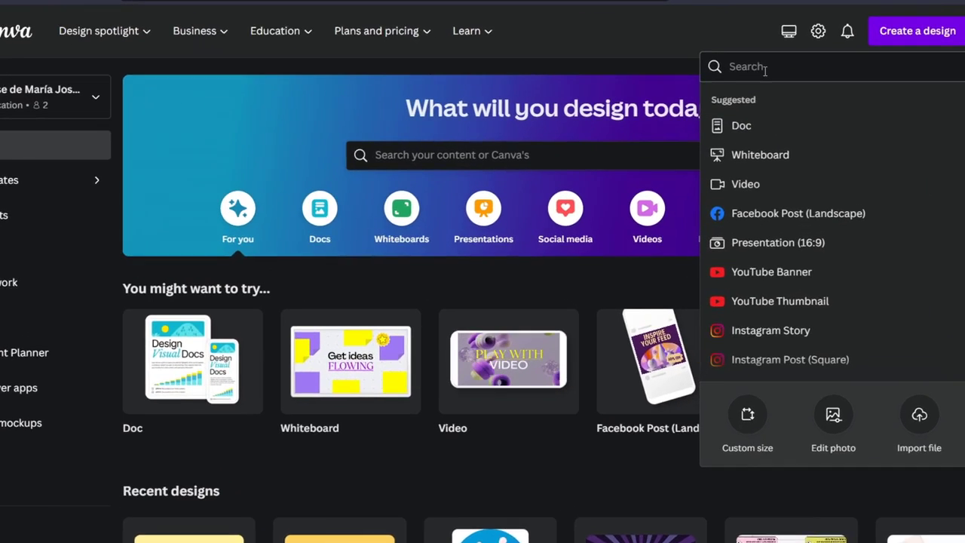
# In Canva, search the design types for facebook and create a blank Facebook Ad design
pyautogui.click(725, 98)
pyautogui.write('facebook')
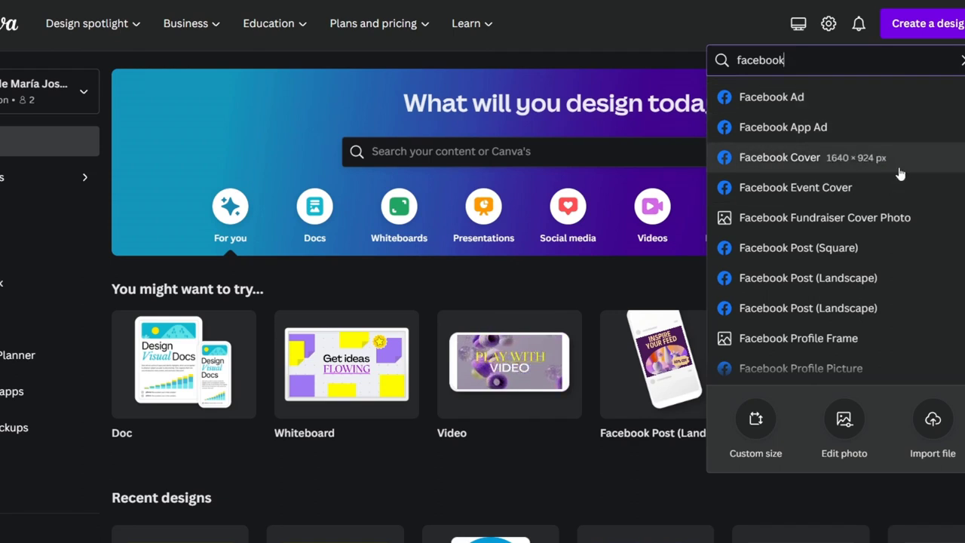
pyautogui.click(801, 108)
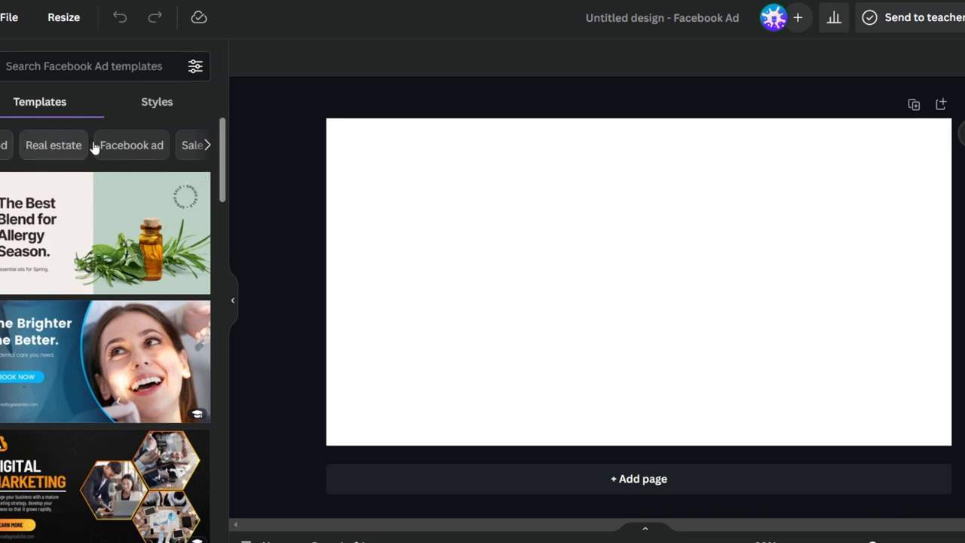
# Narrow the Facebook Ad templates to the Sale category and its Product sale subcategory
pyautogui.click(209, 147)
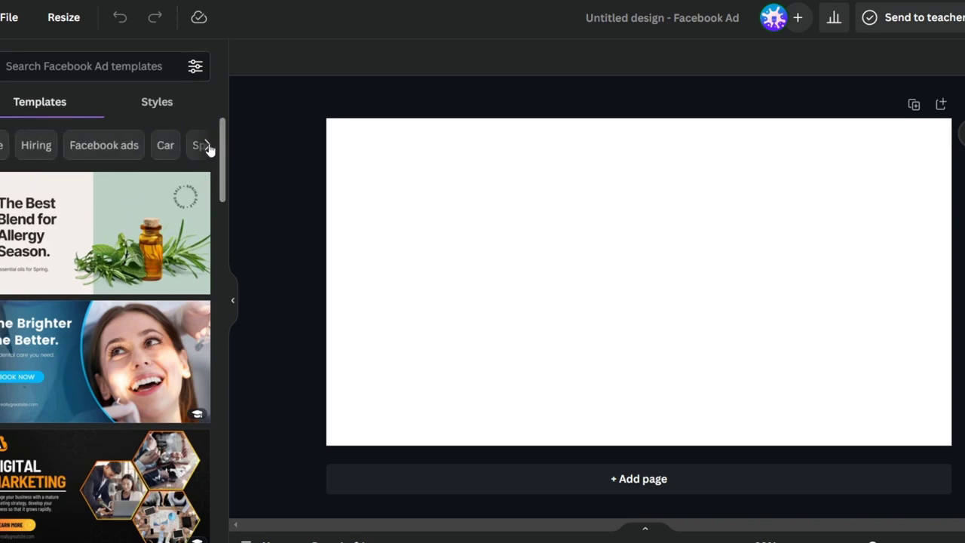
pyautogui.click(7, 148)
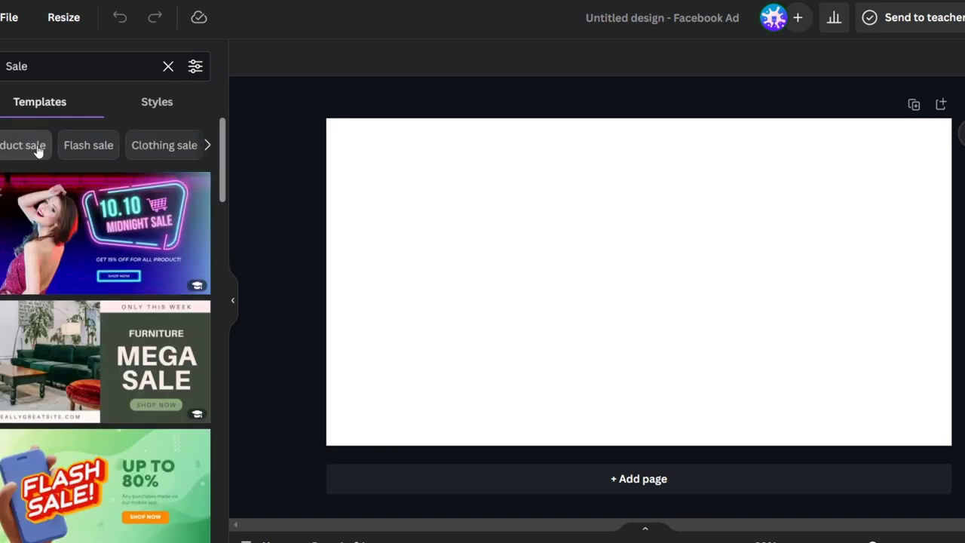
pyautogui.click(38, 151)
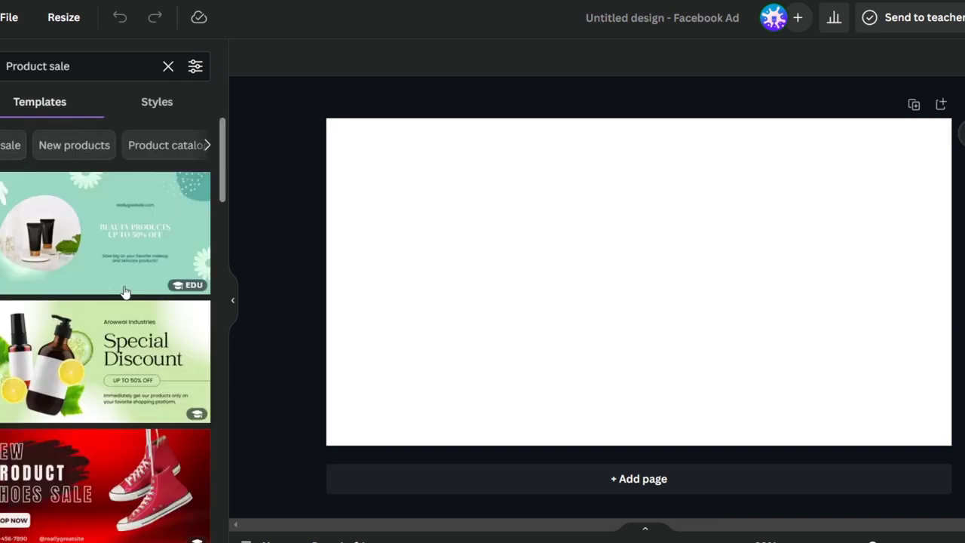
# Browse the Product sale templates and apply the red New Product Shoes Sale template to the design
pyautogui.scroll(-3, 125, 302)
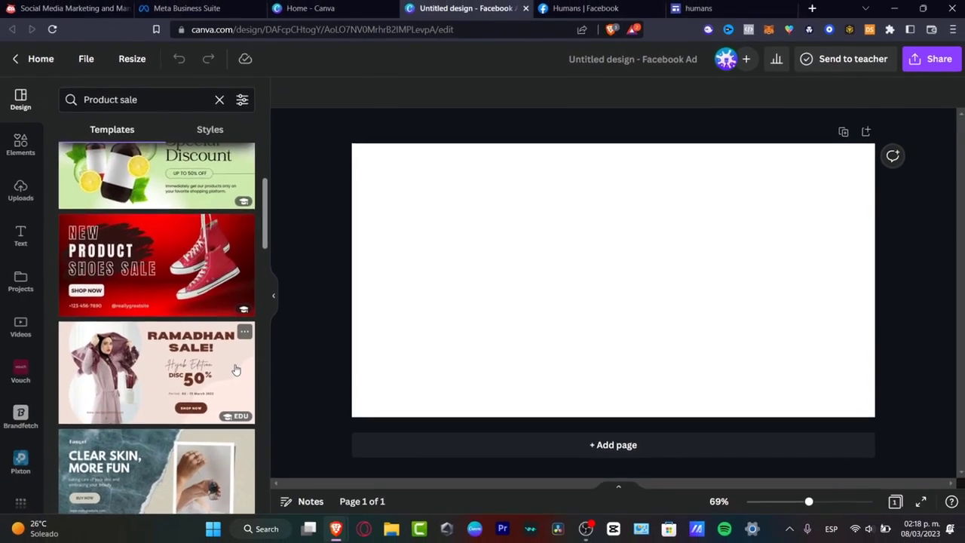
pyautogui.scroll(-5, 197, 384)
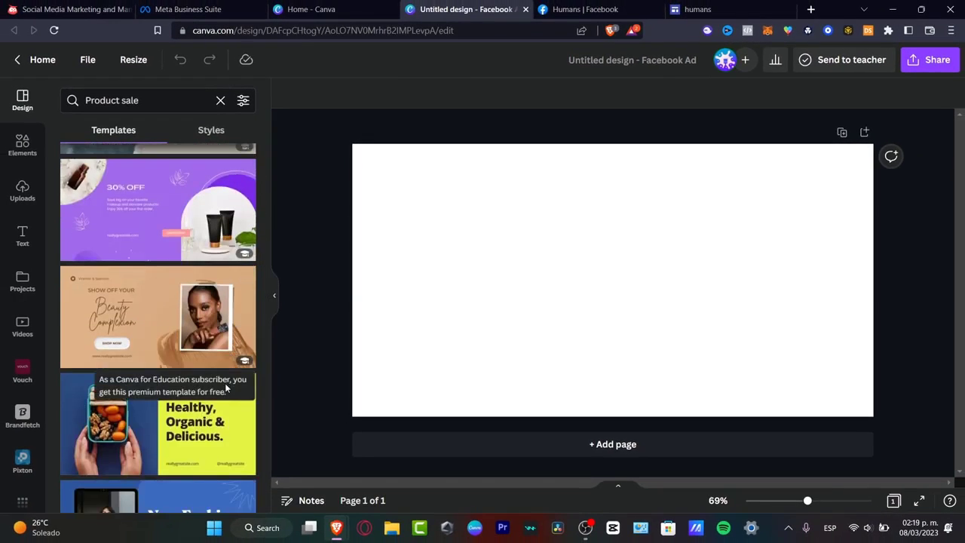
pyautogui.scroll(5, 221, 415)
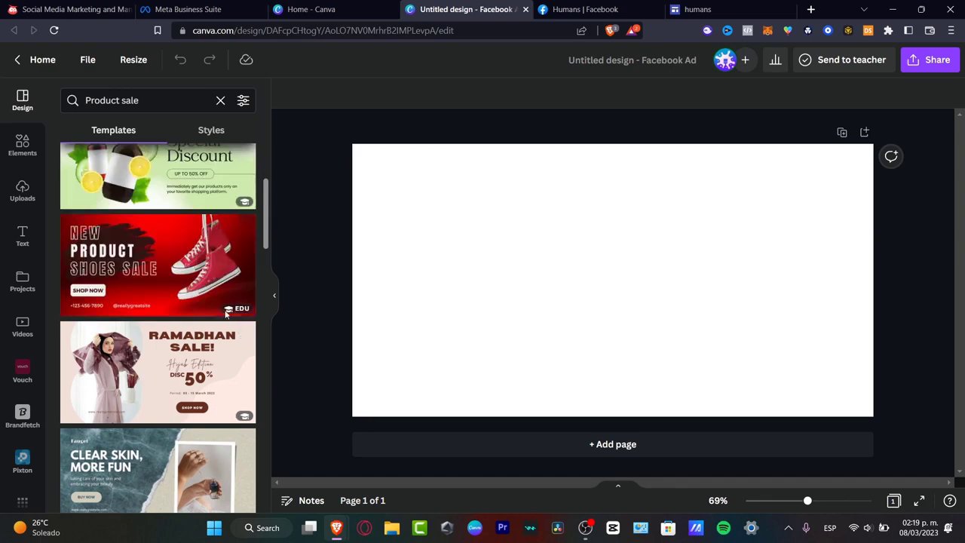
pyautogui.click(162, 269)
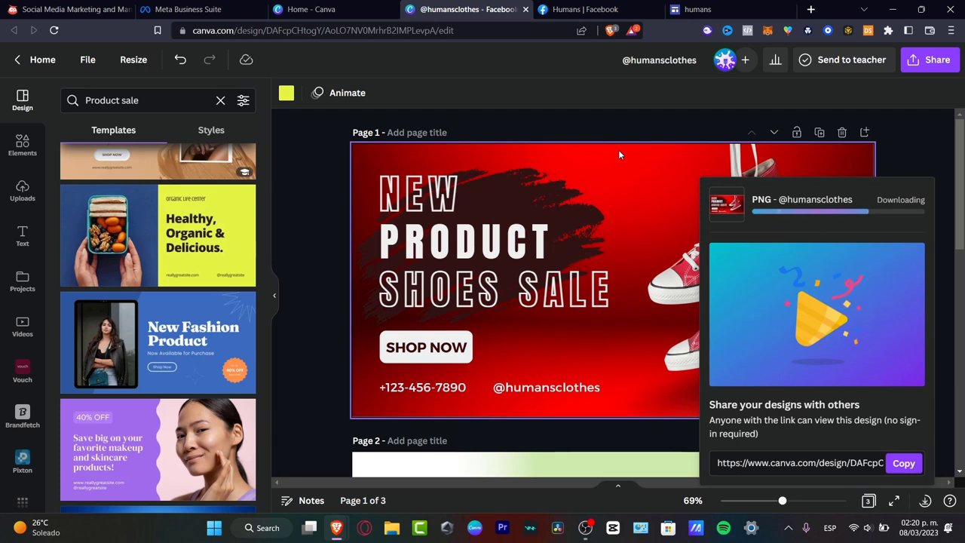
pyautogui.click(585, 9)
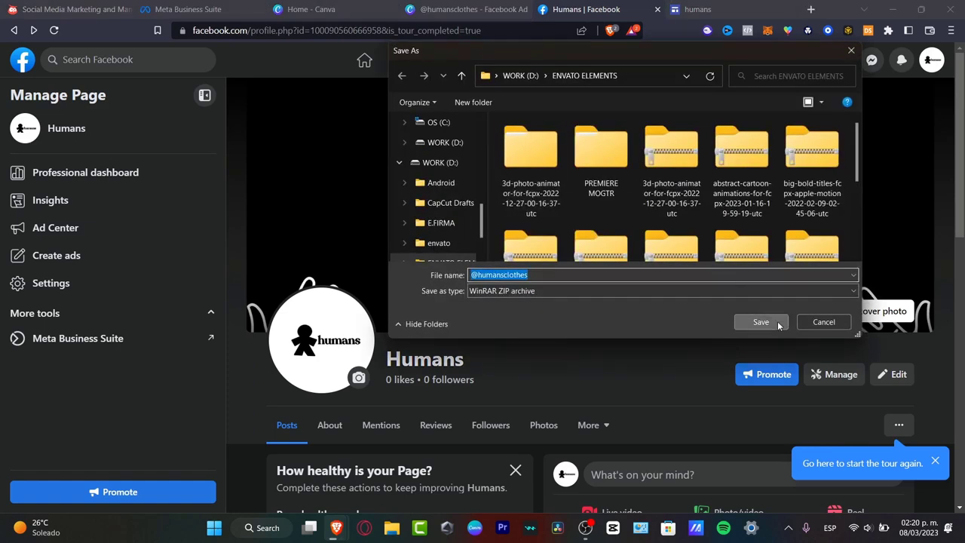
pyautogui.click(761, 322)
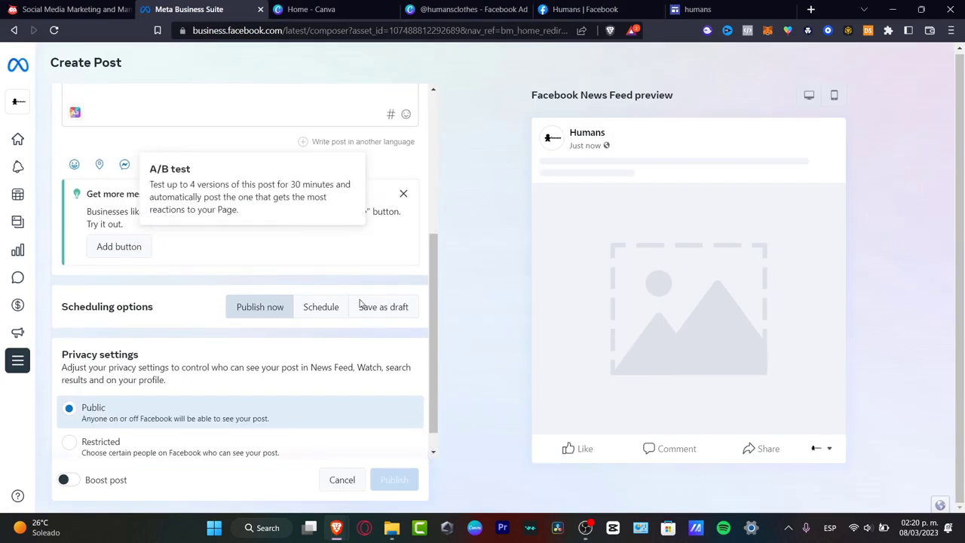
# In Meta Business Suite, add the three ad images from ENVATO ELEMENTS on WORK (D:) to the new post
pyautogui.scroll(4, 400, 291)
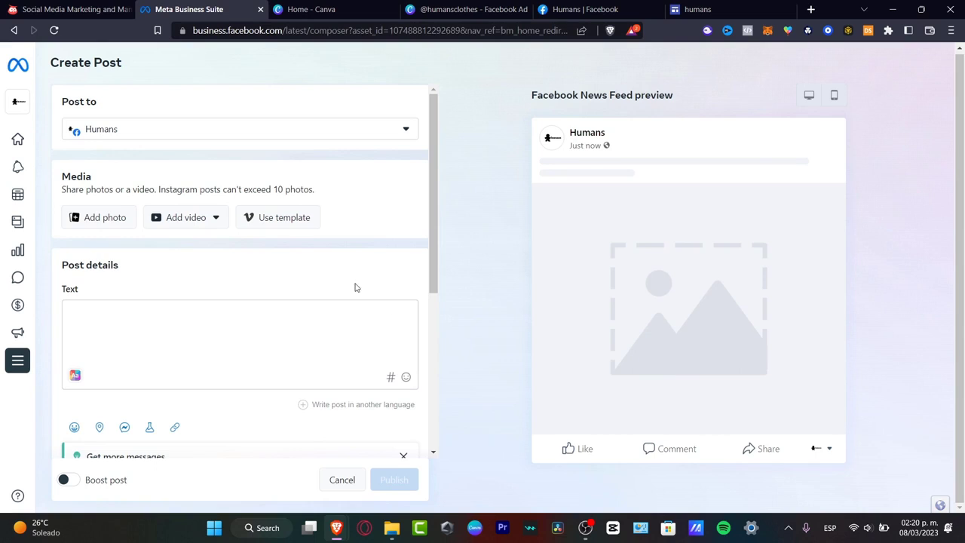
pyautogui.click(106, 217)
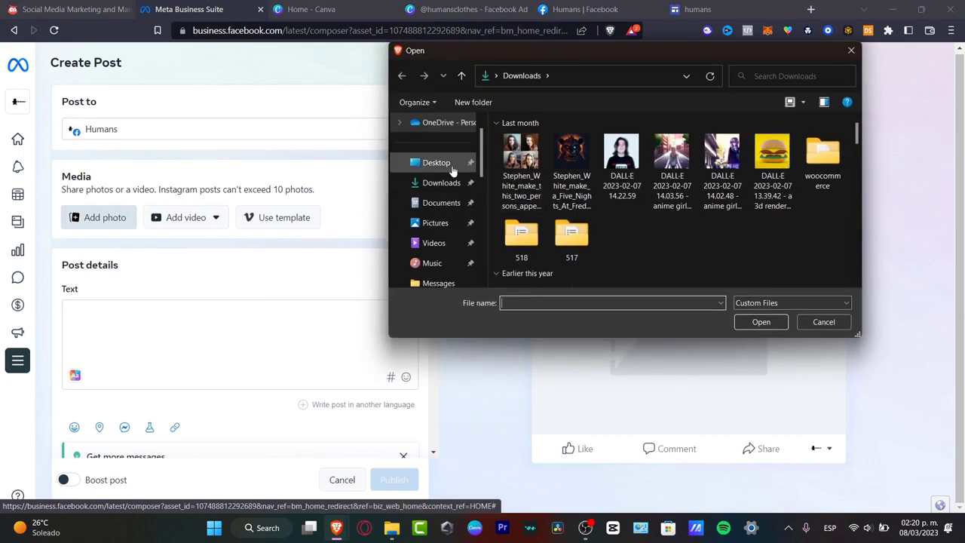
pyautogui.scroll(-3, 540, 162)
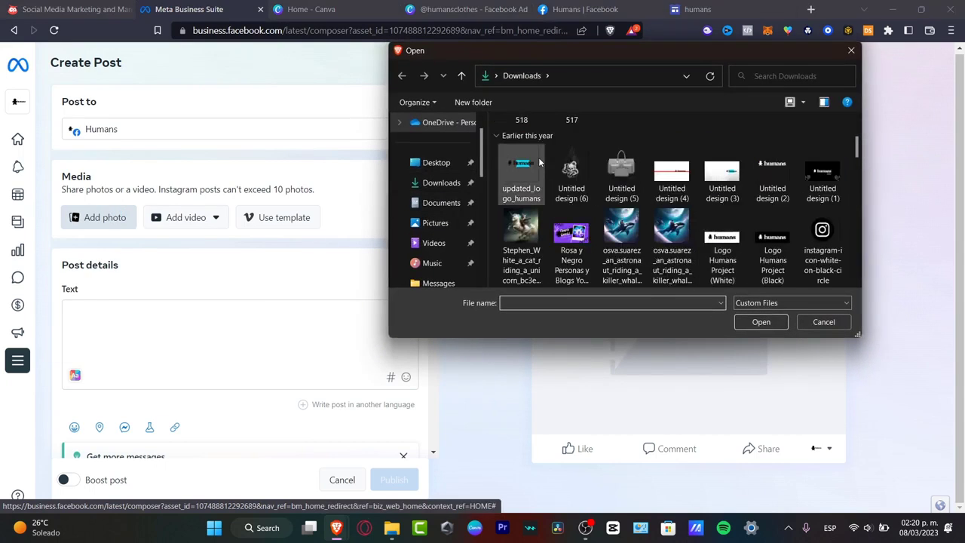
pyautogui.scroll(-5, 413, 173)
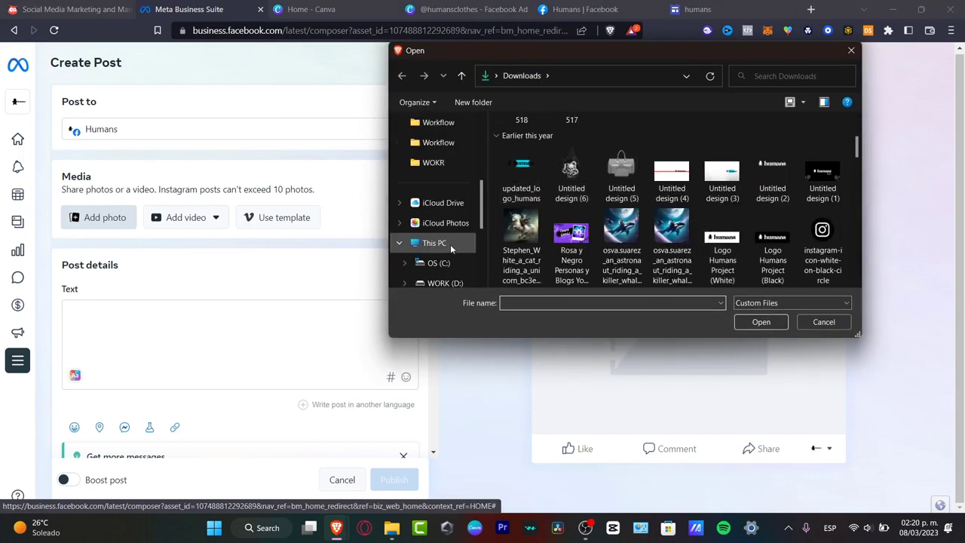
pyautogui.click(404, 283)
pyautogui.scroll(-3, 445, 249)
pyautogui.click(445, 223)
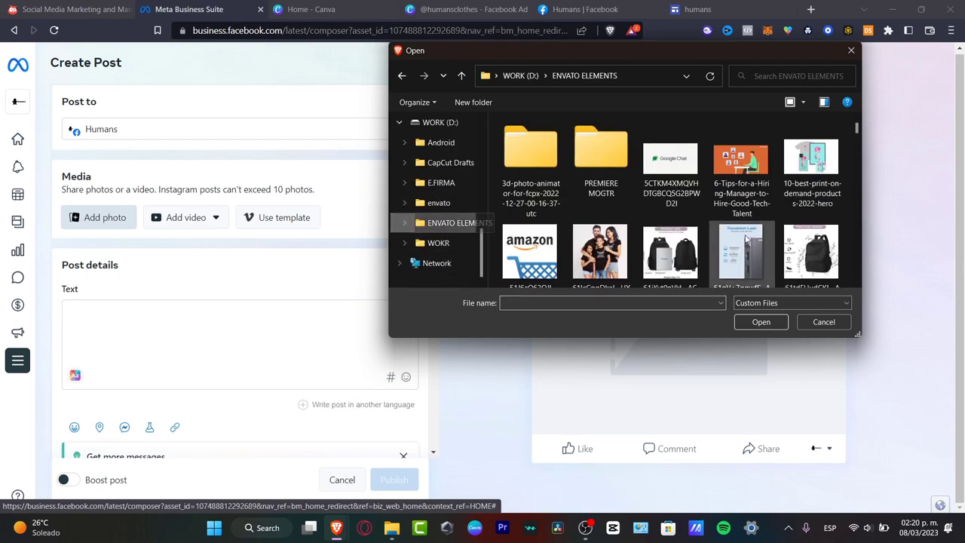
pyautogui.scroll(-1, 654, 177)
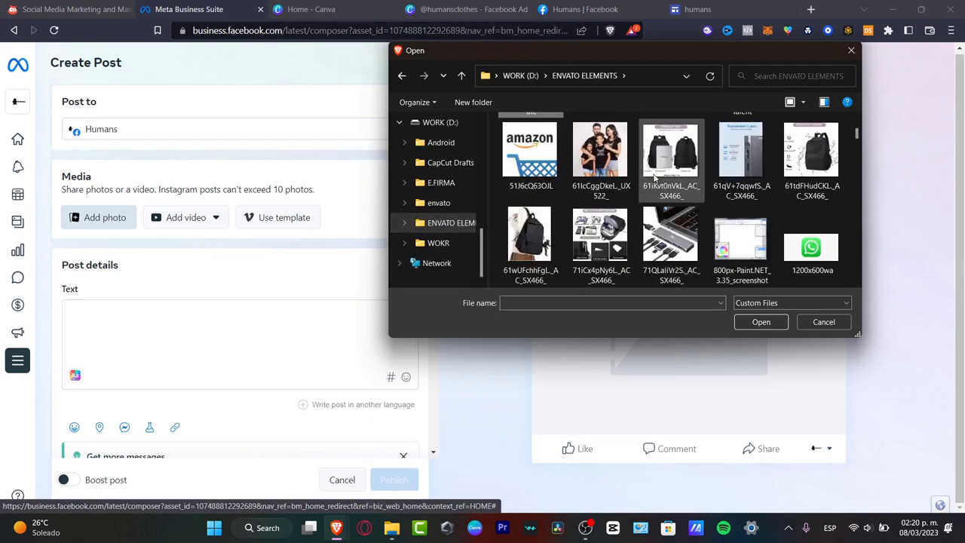
pyautogui.scroll(-2, 656, 177)
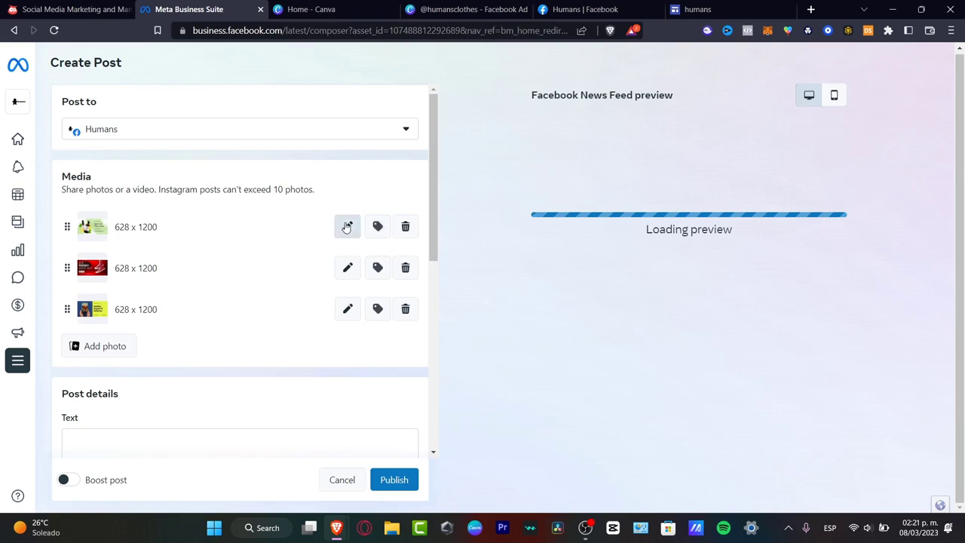
pyautogui.click(347, 227)
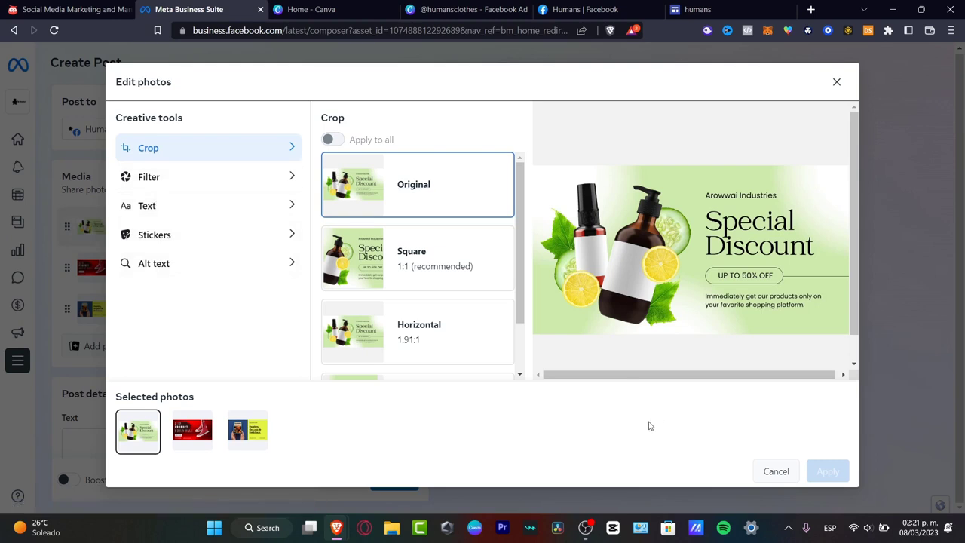
pyautogui.scroll(-1, 444, 290)
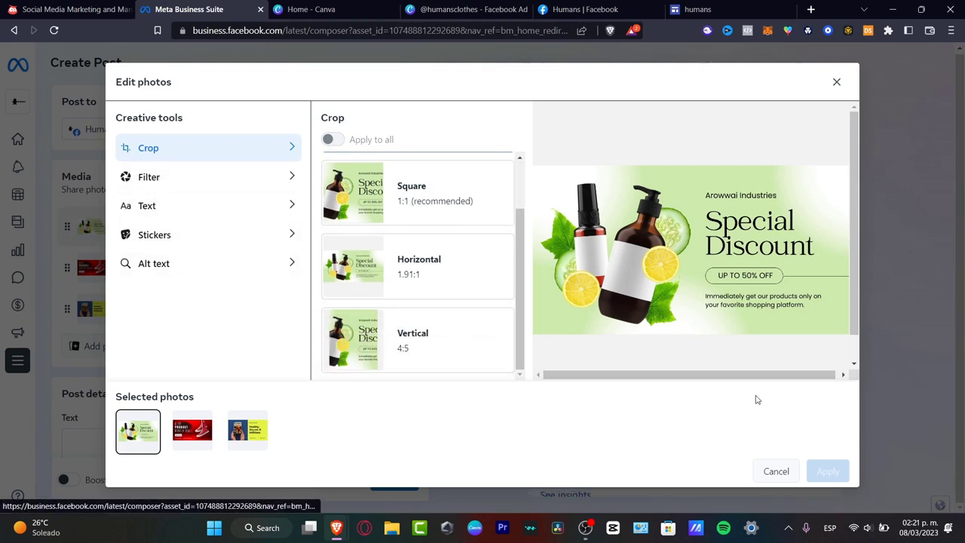
pyautogui.click(780, 470)
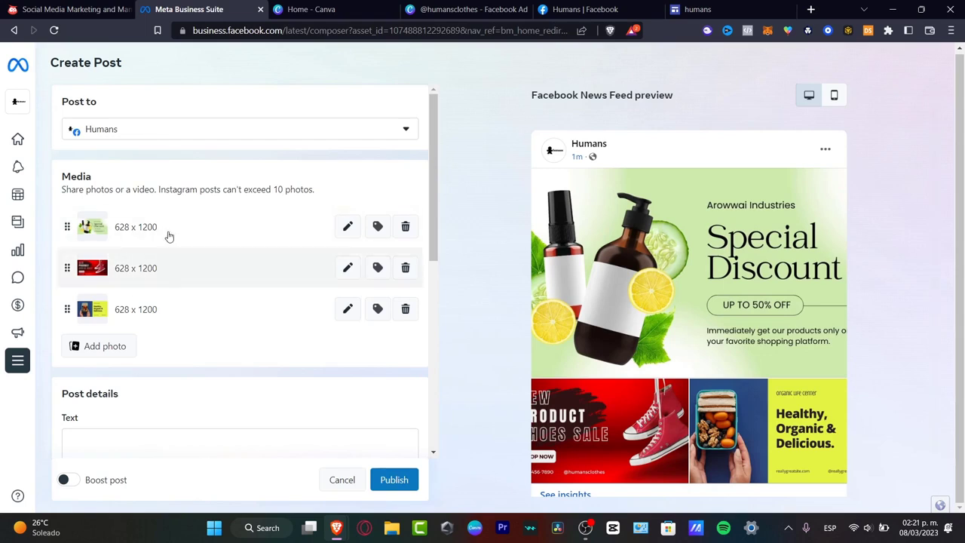
# Move the red shoes sale image to first place in the post and enter the text "Shop now for a 20% discount"
pyautogui.moveTo(66, 266); pyautogui.dragTo(67, 223)
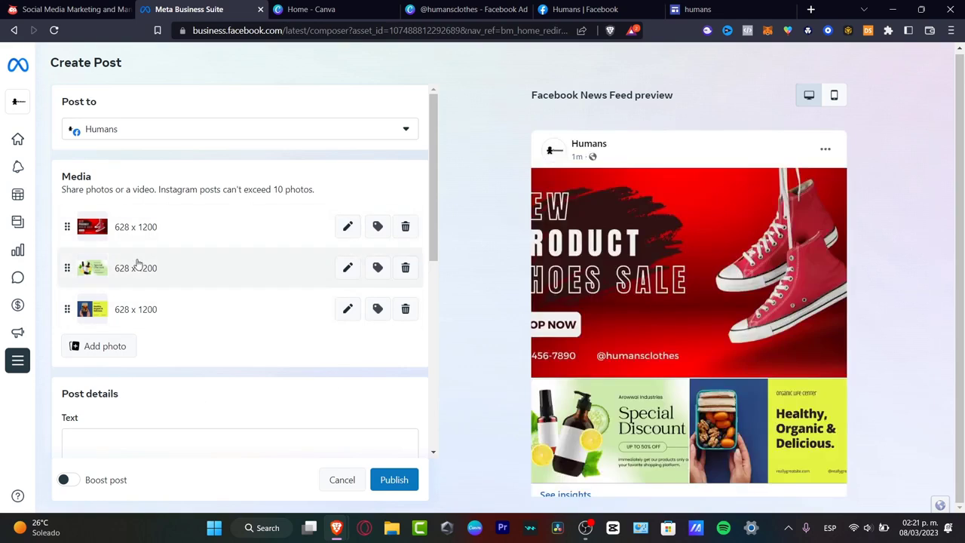
pyautogui.scroll(-3, 218, 279)
pyautogui.click(145, 262)
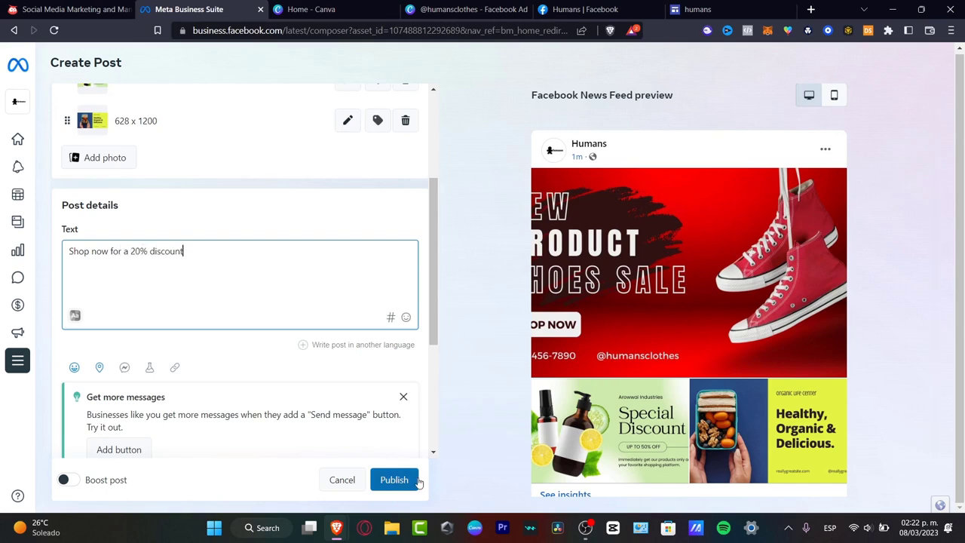
# Publish the post, reviewing the offered boost settings and closing them without boosting
pyautogui.click(394, 479)
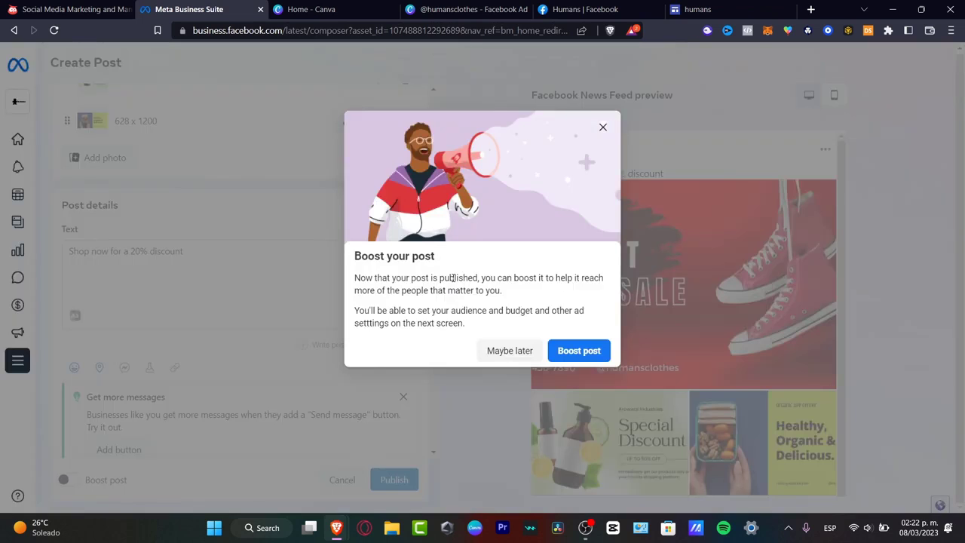
pyautogui.click(594, 351)
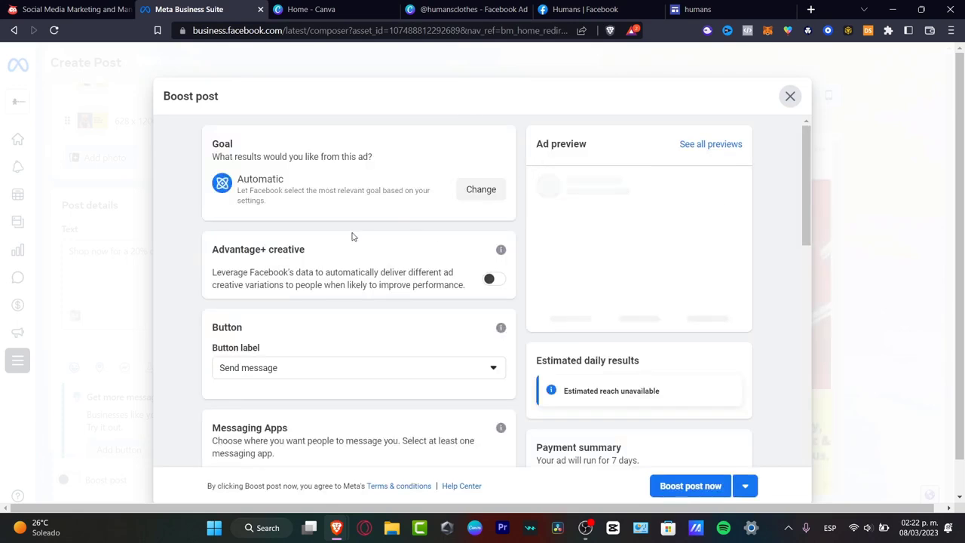
pyautogui.scroll(-15, 588, 335)
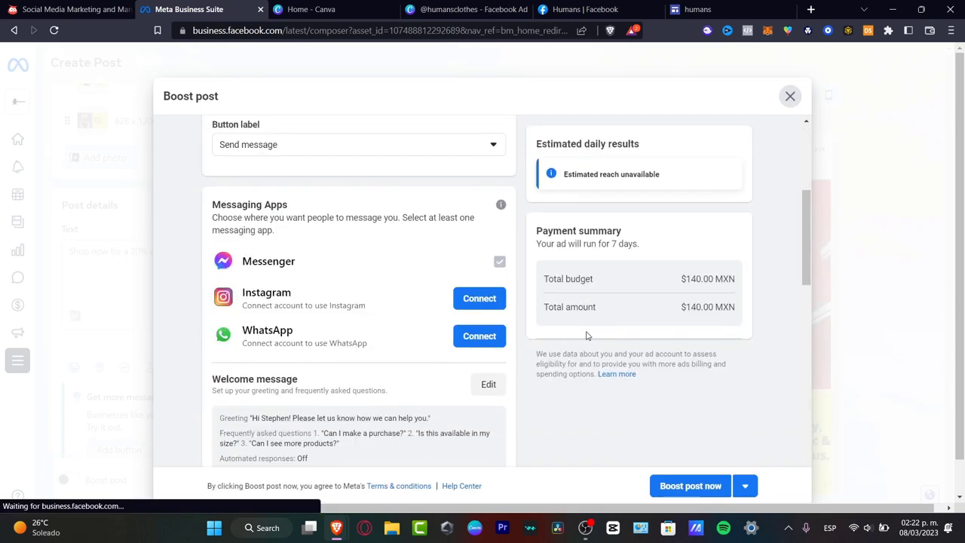
pyautogui.scroll(-3, 587, 337)
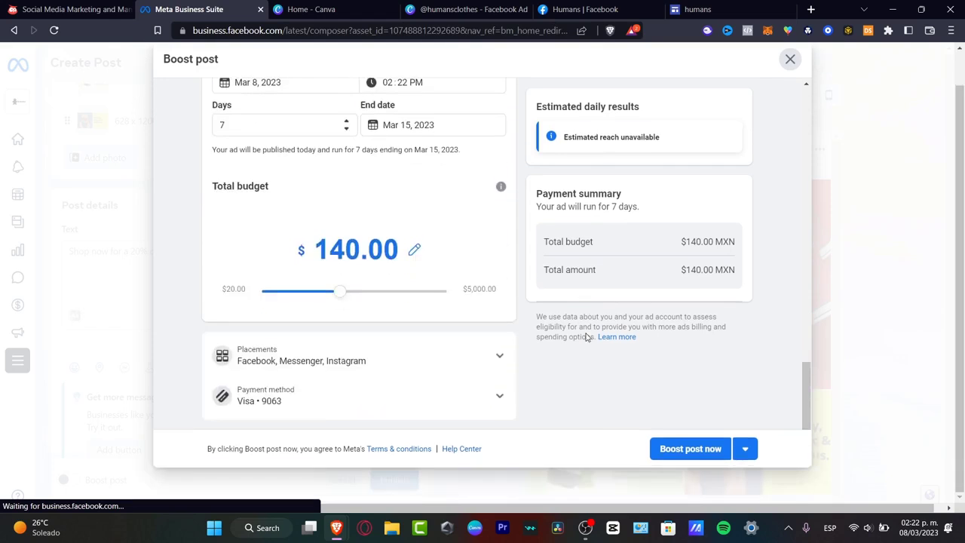
pyautogui.scroll(18, 587, 336)
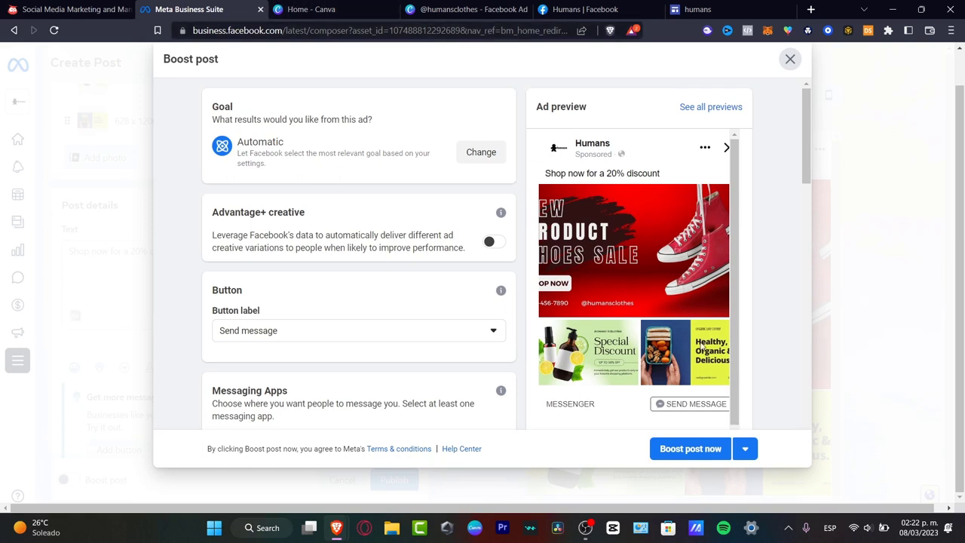
pyautogui.click(790, 60)
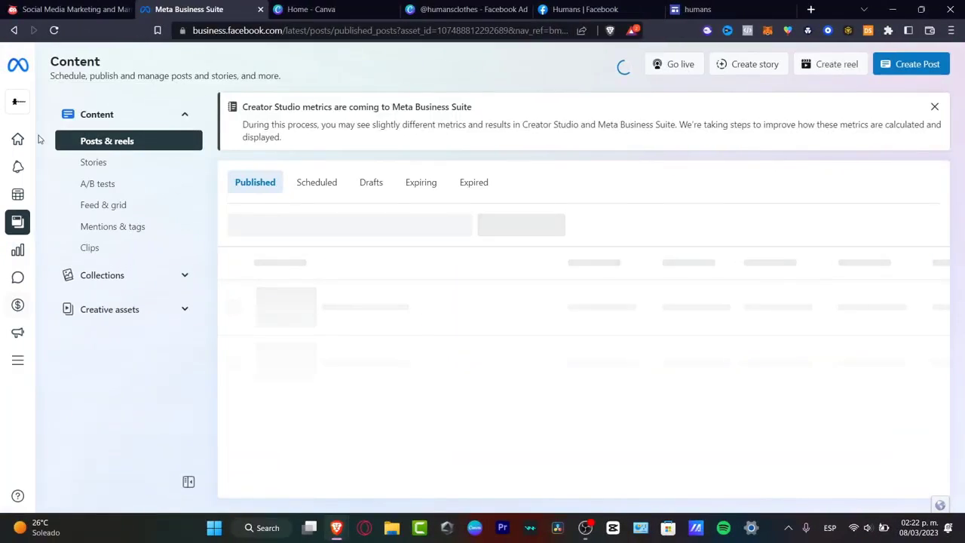
# Start creating an ad from the All ads page with the goal Get more website purchases
pyautogui.moveTo(30, 99)
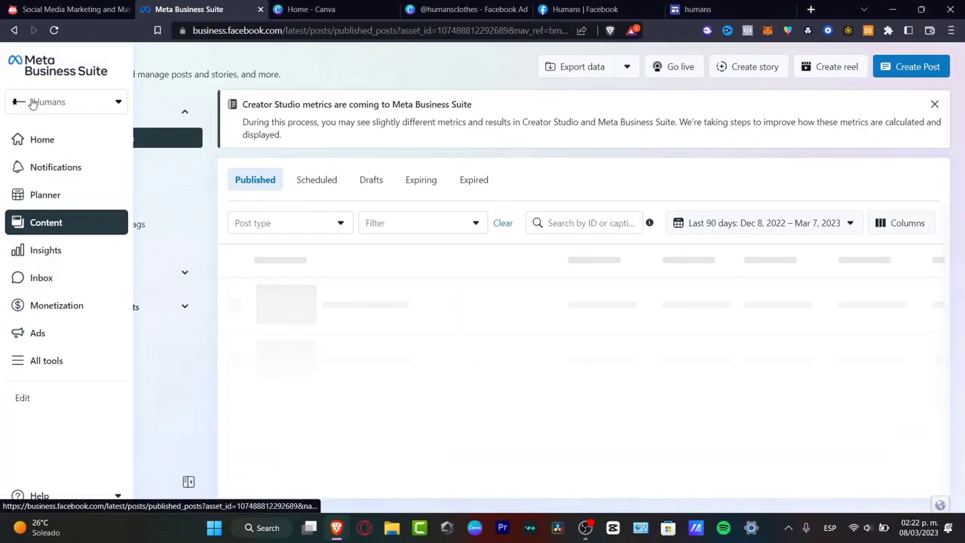
pyautogui.click(31, 340)
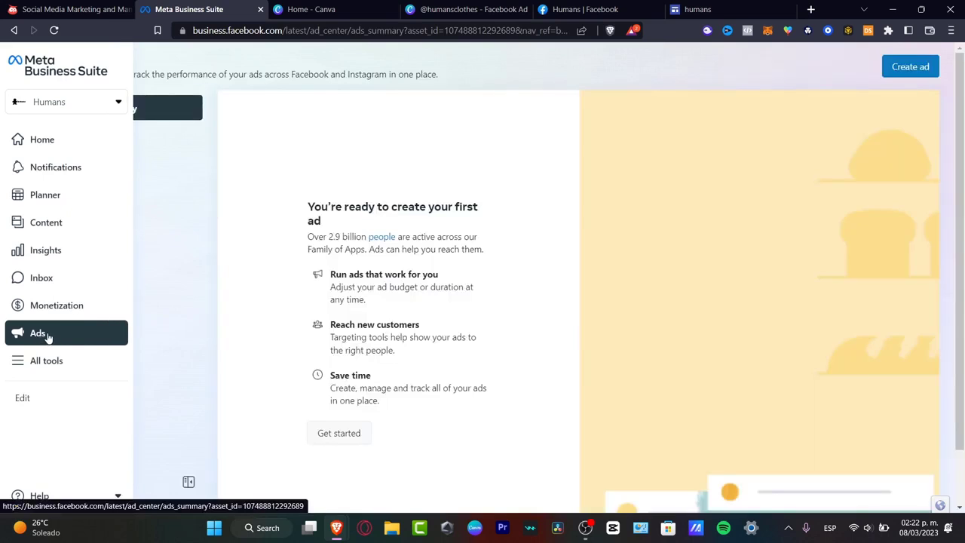
pyautogui.click(109, 134)
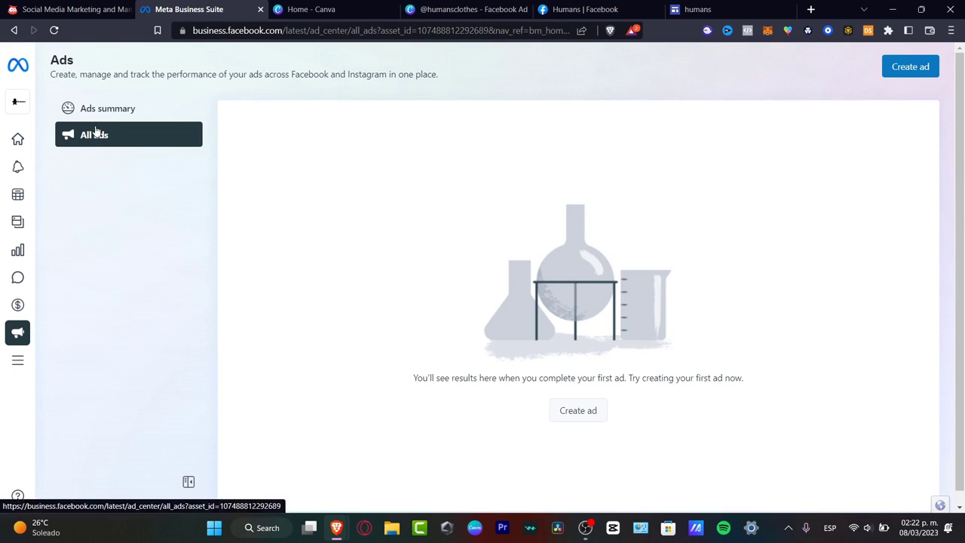
pyautogui.click(585, 409)
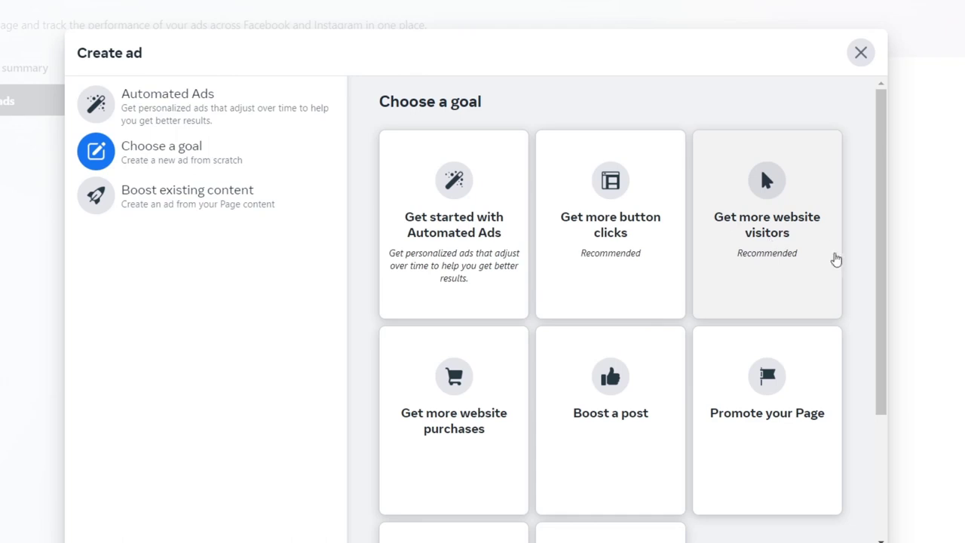
pyautogui.scroll(-3, 826, 269)
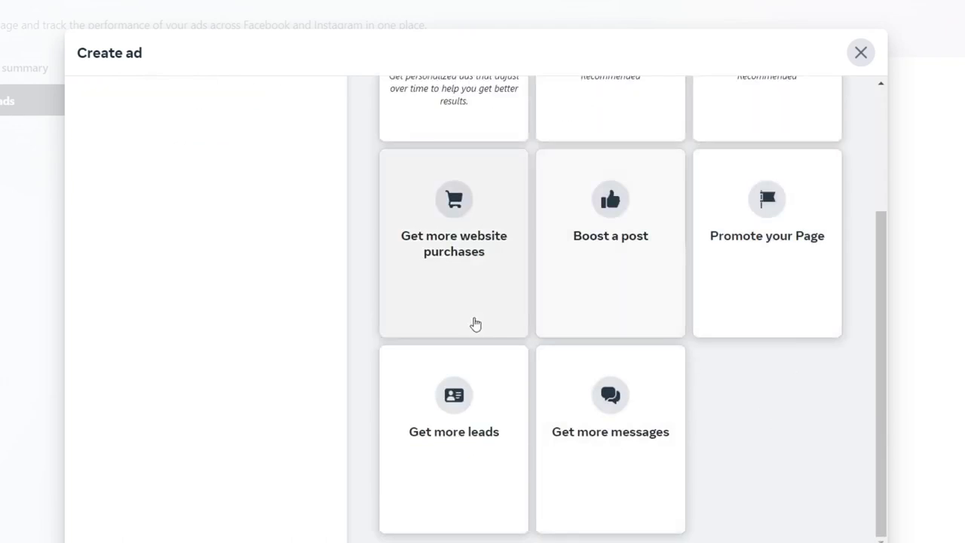
pyautogui.click(485, 252)
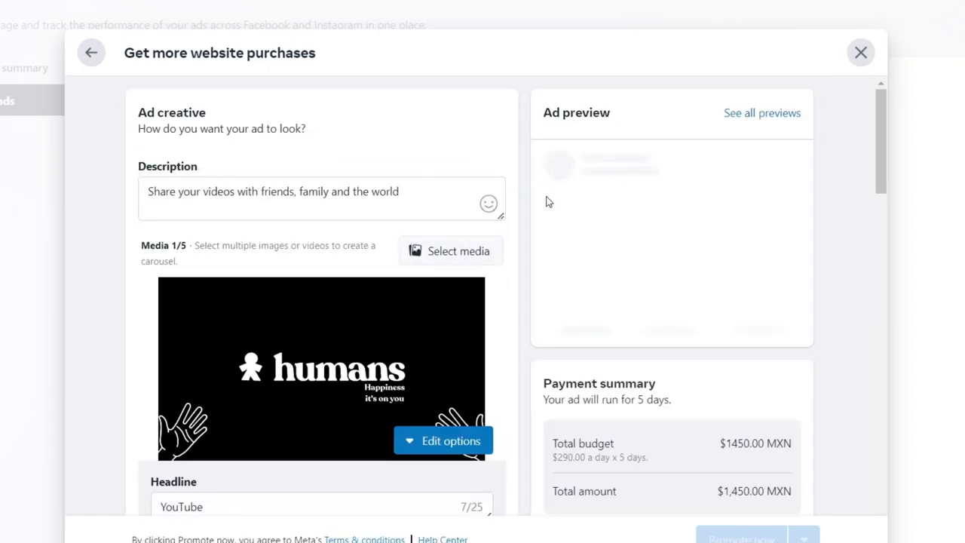
# Set the ad's description to "Shop now for a 20% discount" and its media to the red New Product Shoes Sale image
pyautogui.click(282, 195)
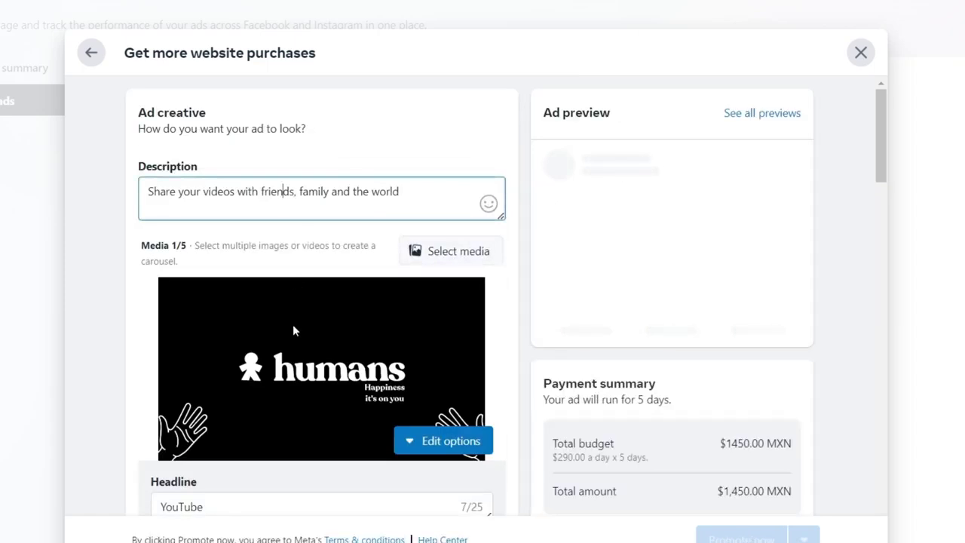
pyautogui.scroll(-18, 308, 429)
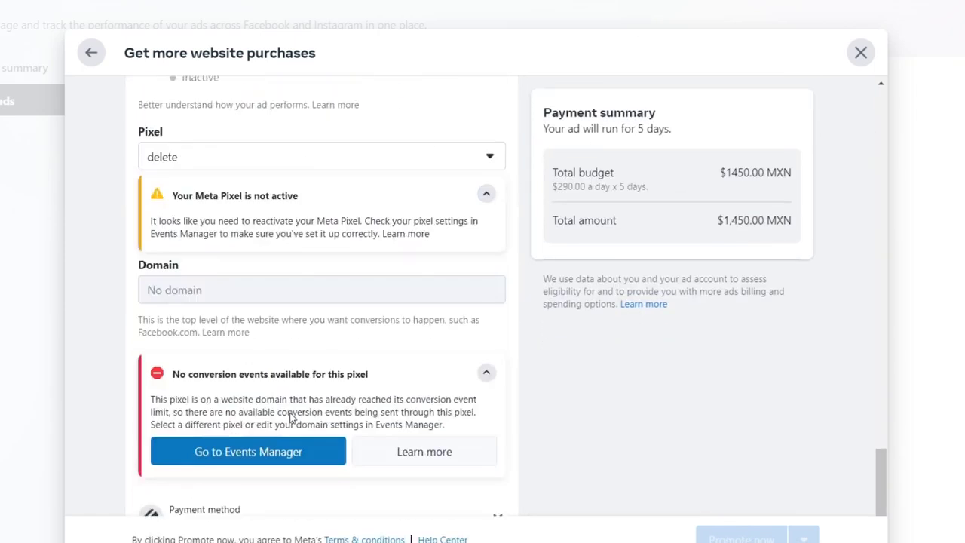
pyautogui.scroll(15, 294, 420)
pyautogui.scroll(3, 291, 402)
pyautogui.scroll(-1, 291, 401)
pyautogui.scroll(-2, 287, 398)
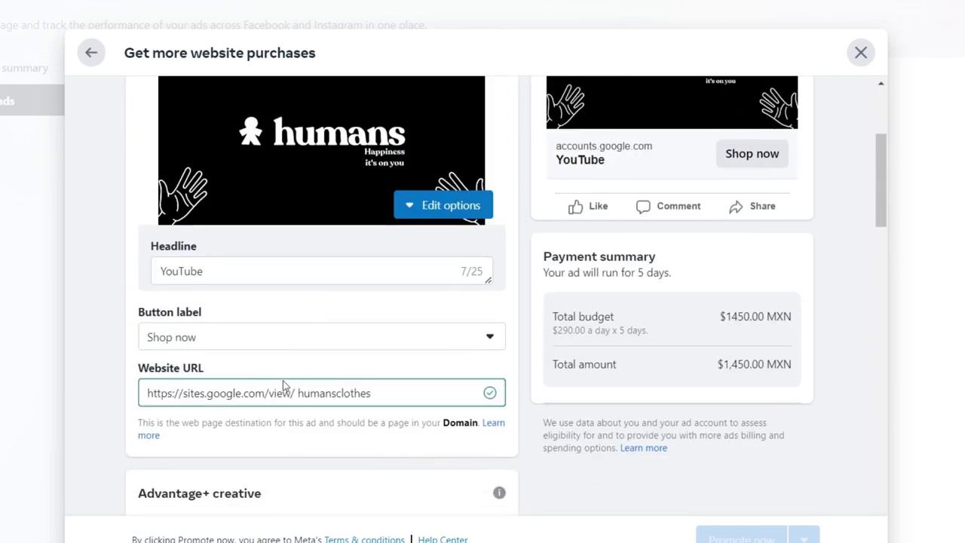
pyautogui.scroll(3, 286, 386)
pyautogui.click(471, 260)
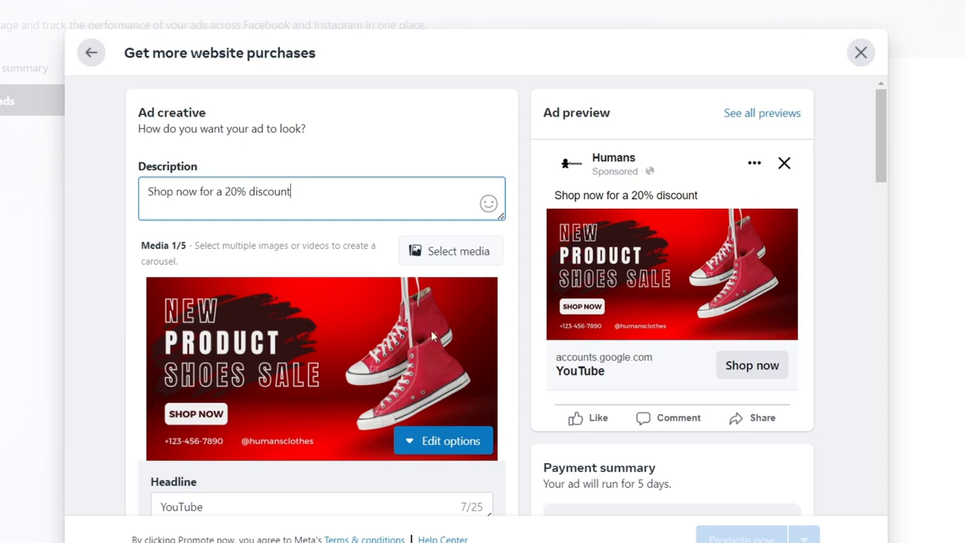
# Set the ad's headline to "Shop Now!" and keep Shop now as the button label
pyautogui.scroll(-3, 419, 339)
pyautogui.moveTo(239, 273); pyautogui.dragTo(149, 275)
pyautogui.write('Shop')
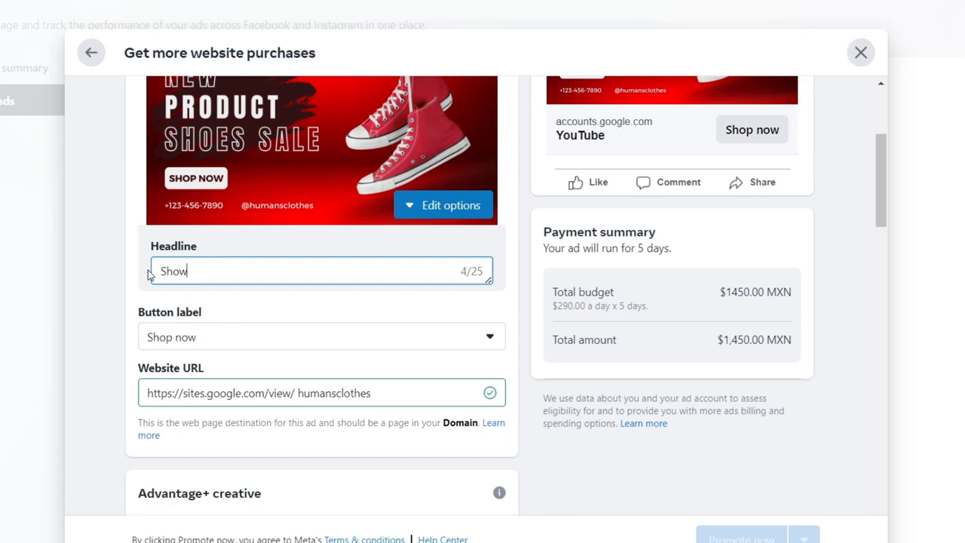
pyautogui.press('BackSpace')
pyautogui.write('p Now!')
pyautogui.scroll(3, 684, 202)
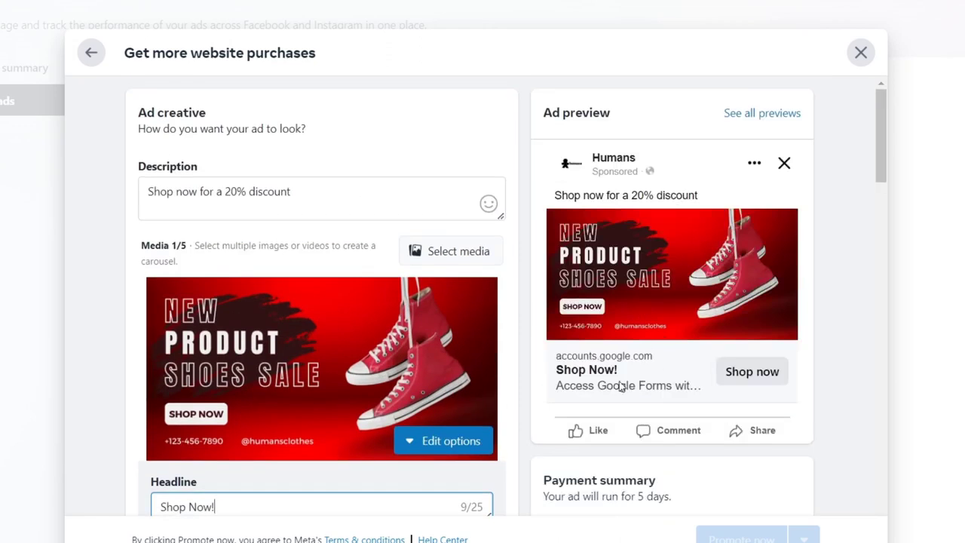
pyautogui.scroll(-3, 607, 386)
pyautogui.click(231, 346)
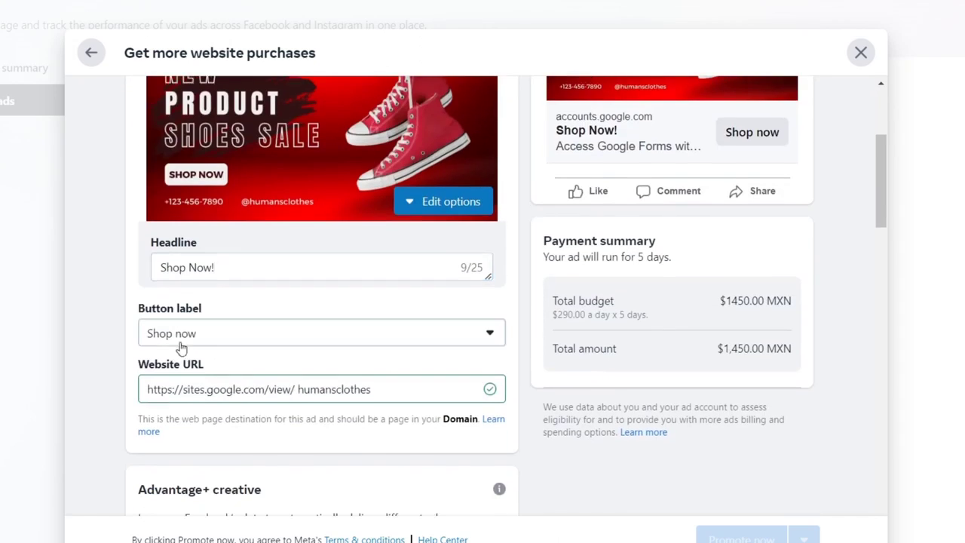
pyautogui.click(326, 355)
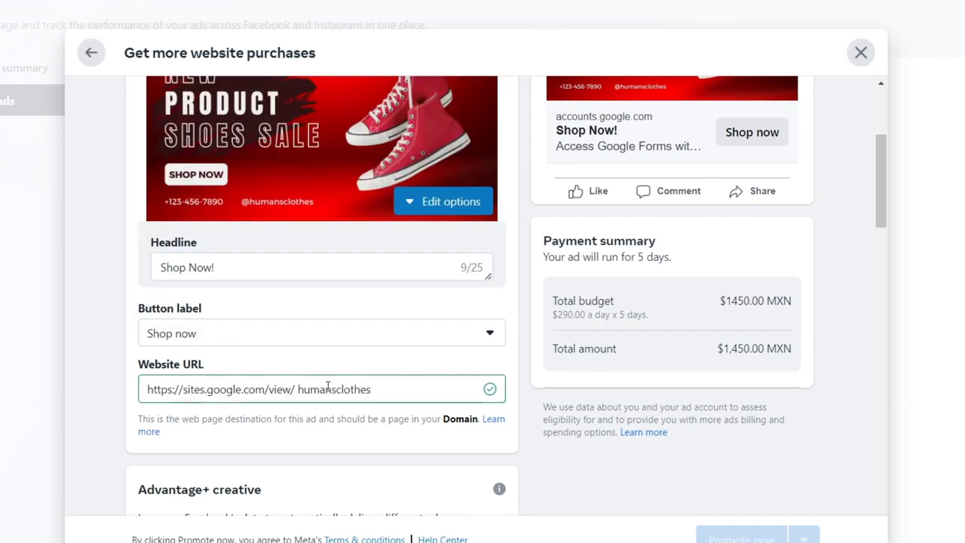
# Review the ad's audience and schedule settings and set the daily budget to $25.00
pyautogui.scroll(-3, 277, 216)
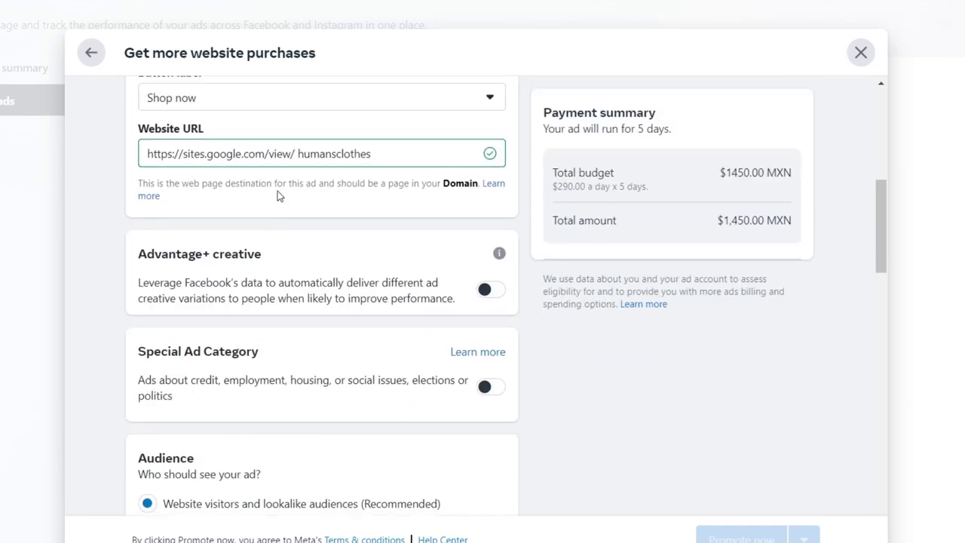
pyautogui.scroll(-3, 278, 196)
pyautogui.scroll(3, 350, 214)
pyautogui.scroll(-3, 489, 397)
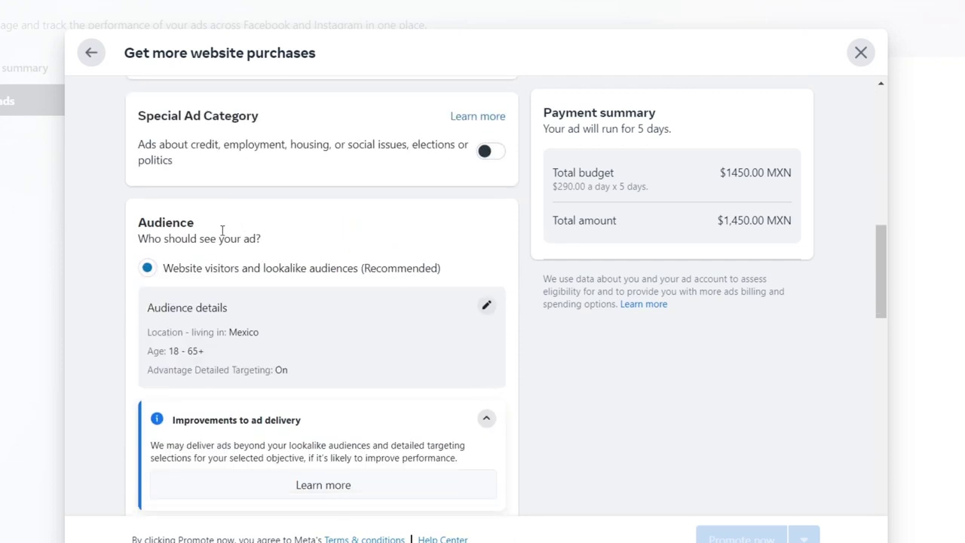
pyautogui.moveTo(208, 226); pyautogui.dragTo(145, 220)
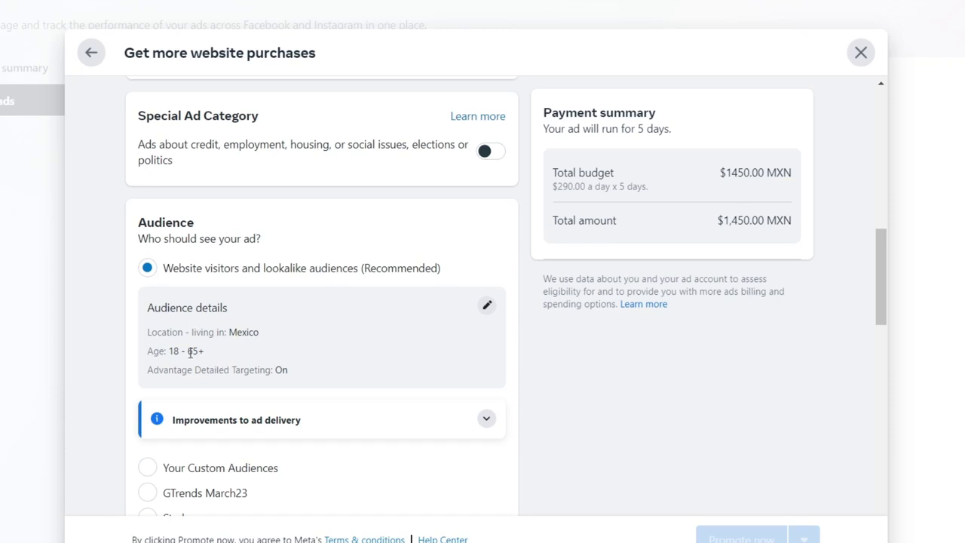
pyautogui.moveTo(168, 351); pyautogui.dragTo(180, 351)
pyautogui.scroll(-5, 436, 292)
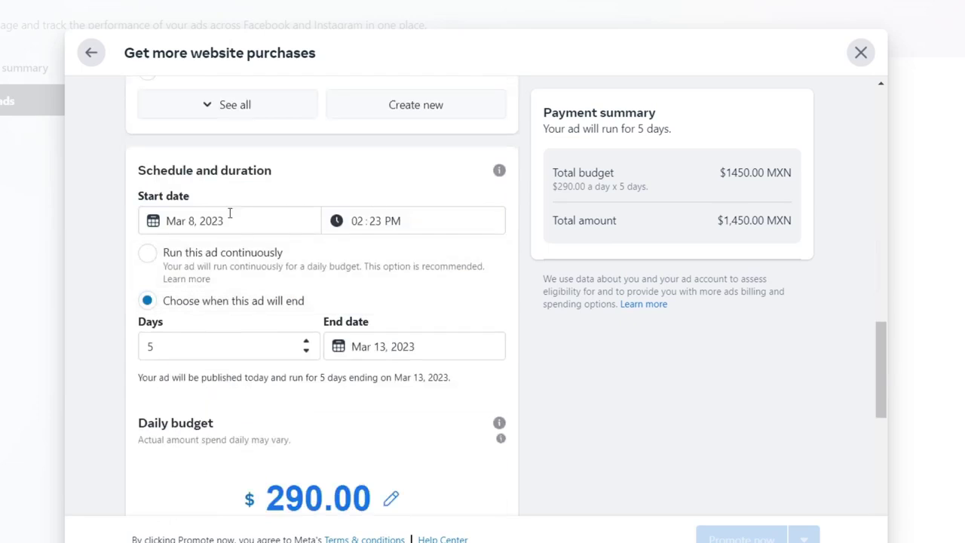
pyautogui.scroll(-3, 346, 321)
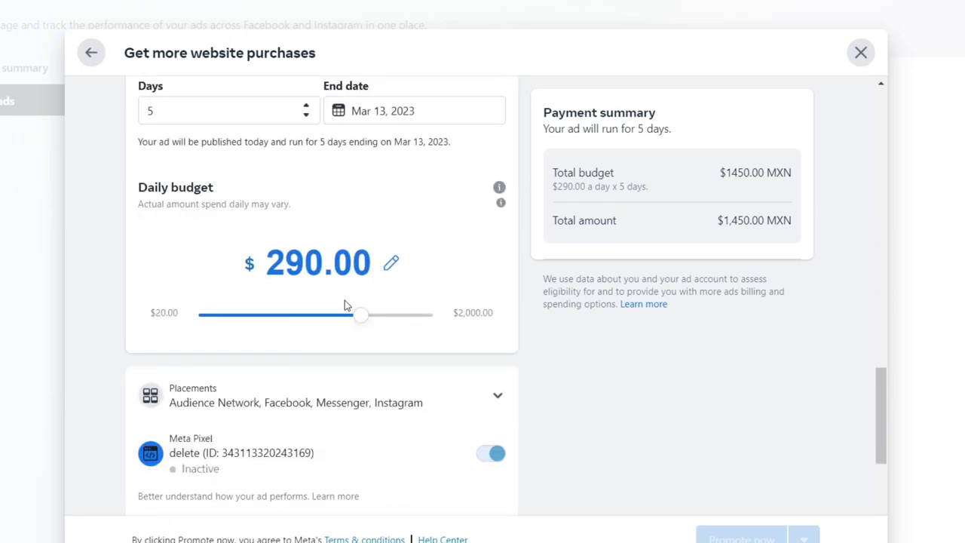
pyautogui.moveTo(359, 316); pyautogui.dragTo(211, 314)
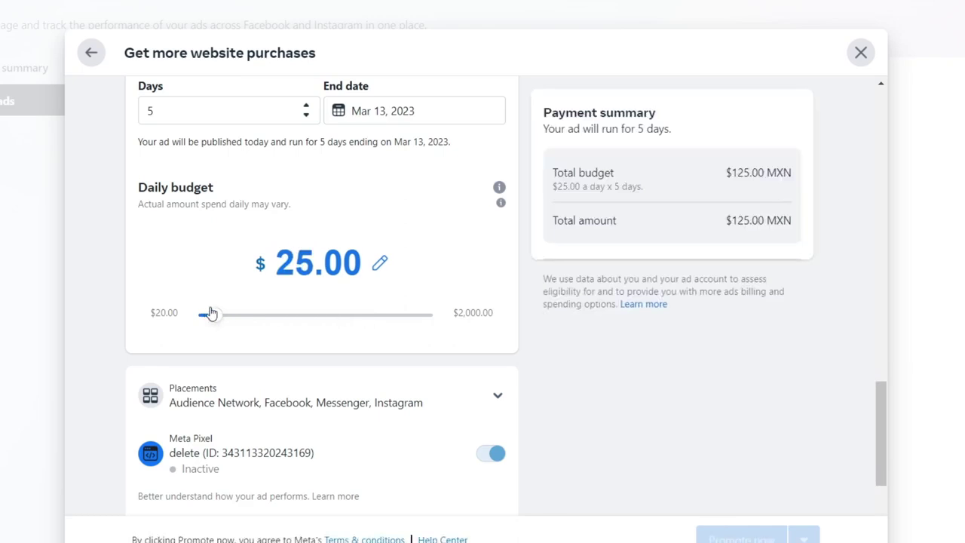
# Examine the ad's Meta Pixel choices, domain, conversion events and payment method settings
pyautogui.scroll(-5, 369, 324)
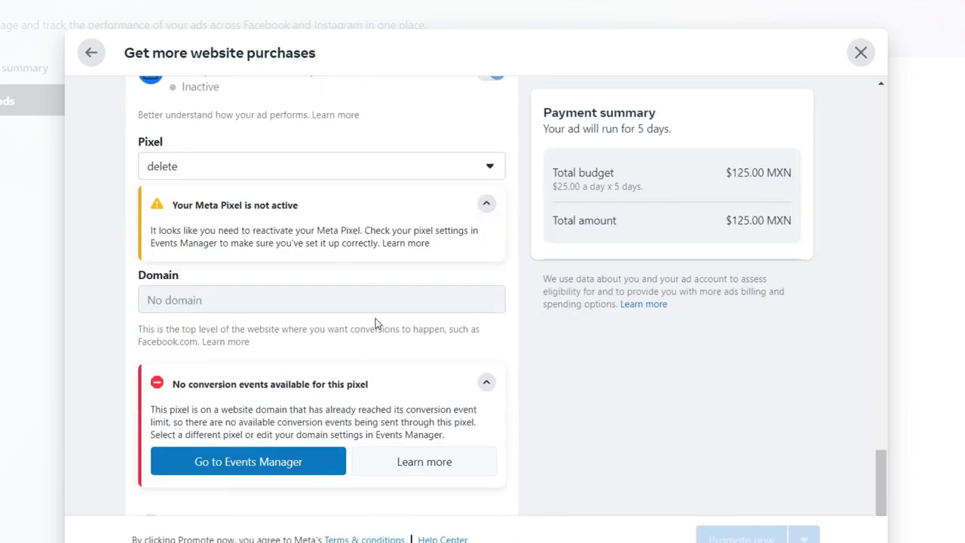
pyautogui.click(345, 179)
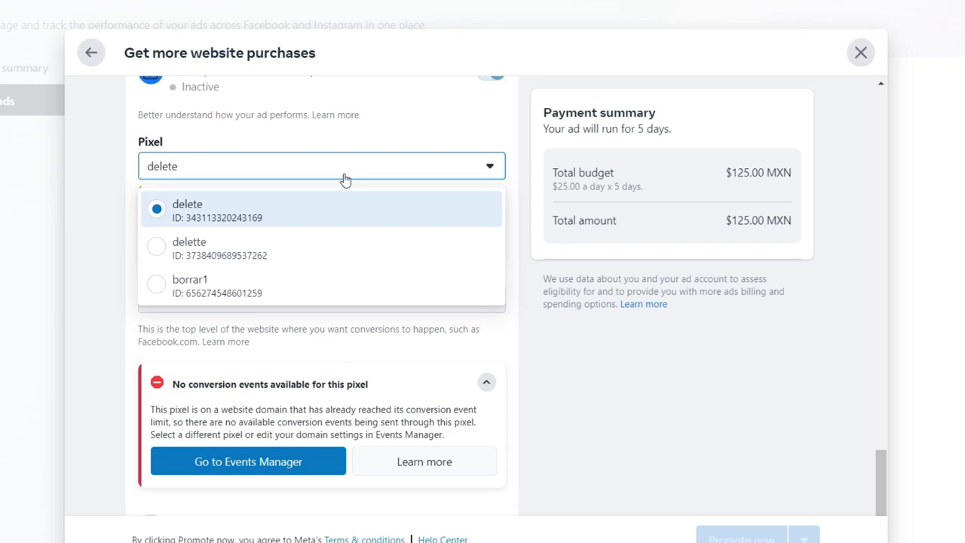
pyautogui.moveTo(556, 341); pyautogui.dragTo(561, 347)
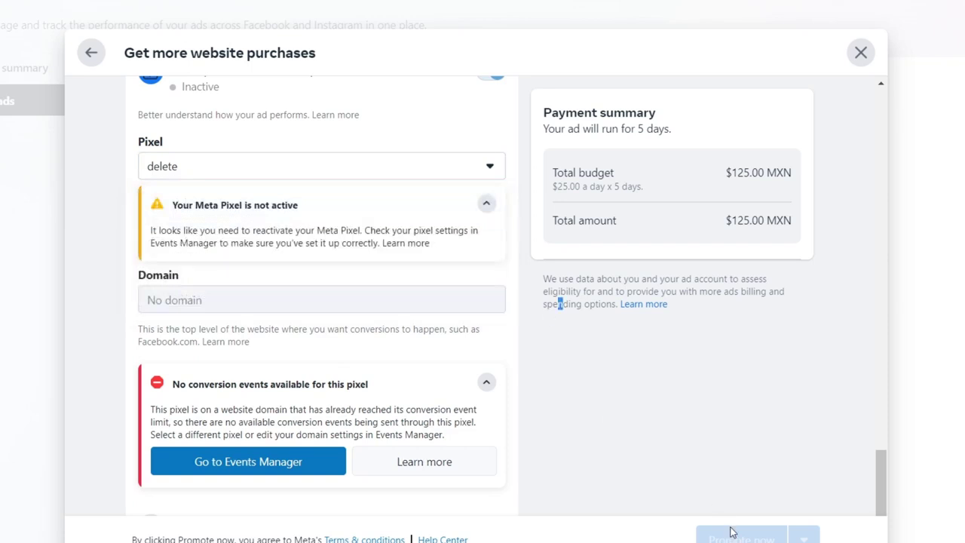
pyautogui.scroll(-1, 495, 425)
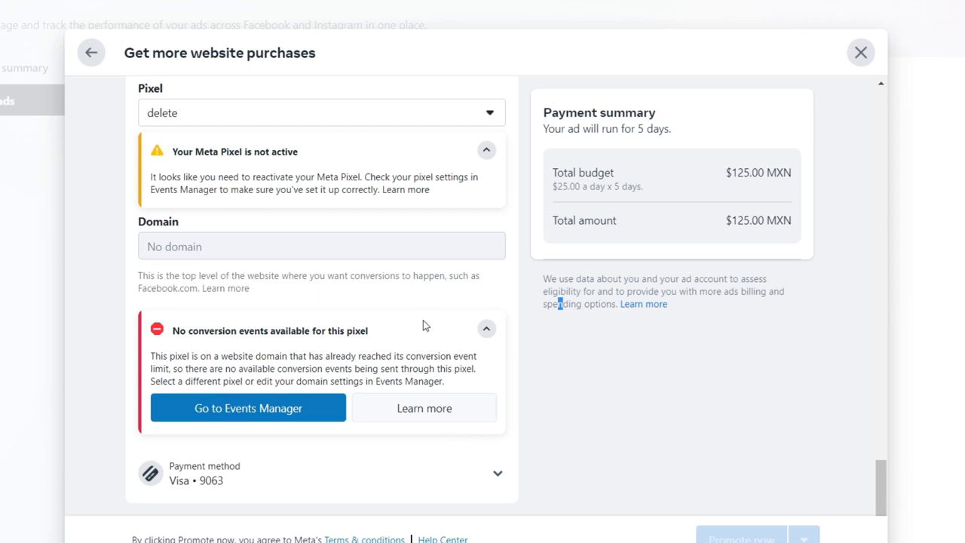
pyautogui.scroll(10, 425, 335)
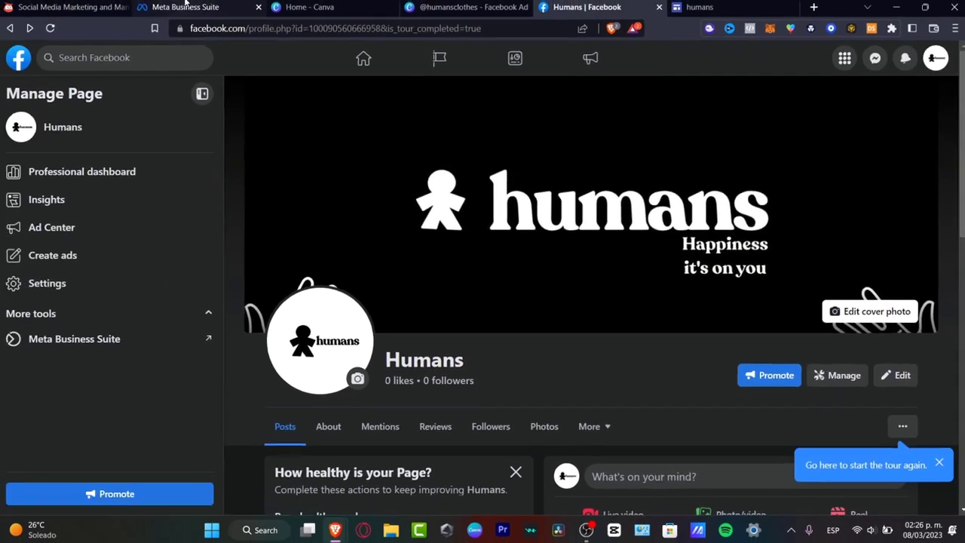
# Switch from the Humans Facebook Page back to Meta Business Suite and open its Home page
pyautogui.click(185, 6)
pyautogui.moveTo(34, 106)
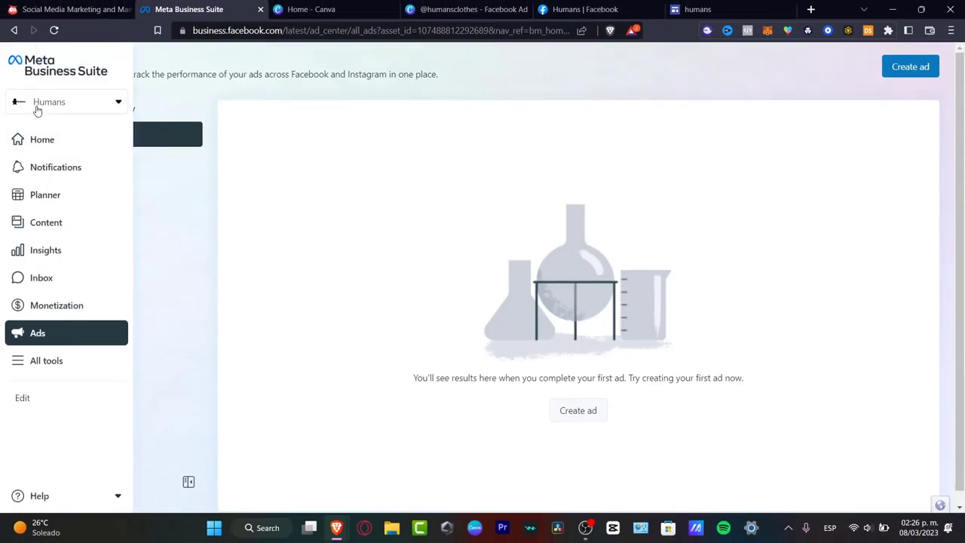
pyautogui.click(41, 139)
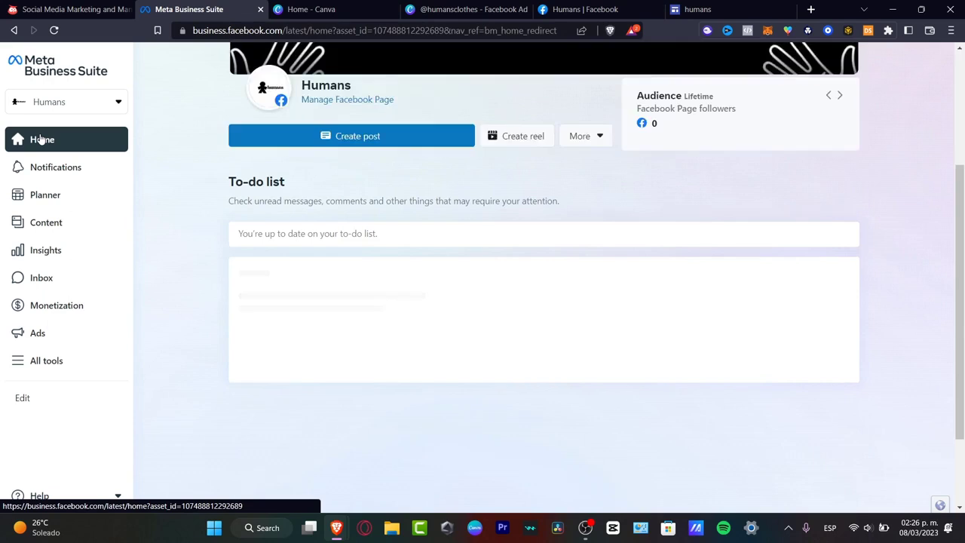